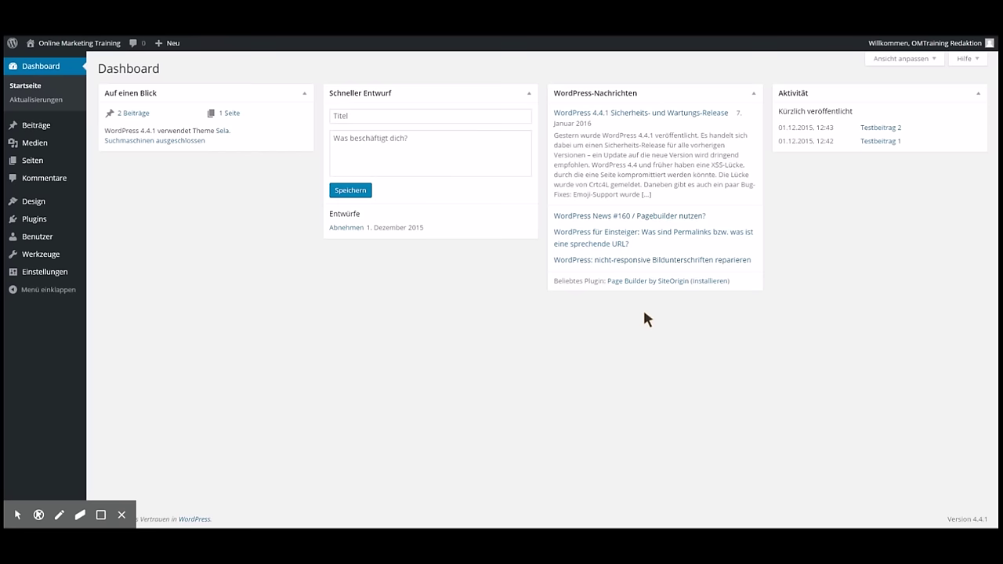
# - Find the Yoast SEO plugin by searching the plugin directory for "yoast", and install and activate it
pyautogui.moveTo(36, 222)
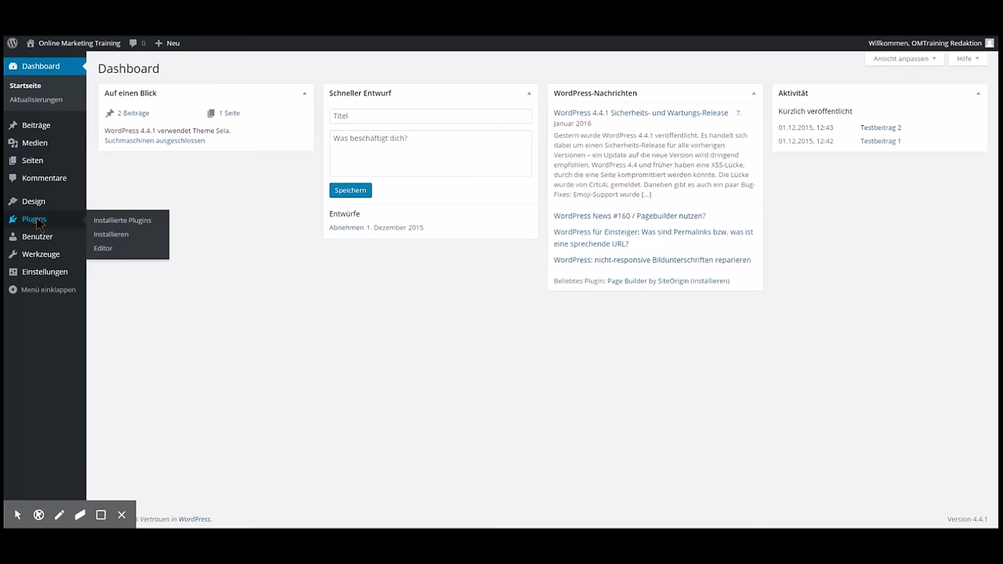
pyautogui.click(36, 221)
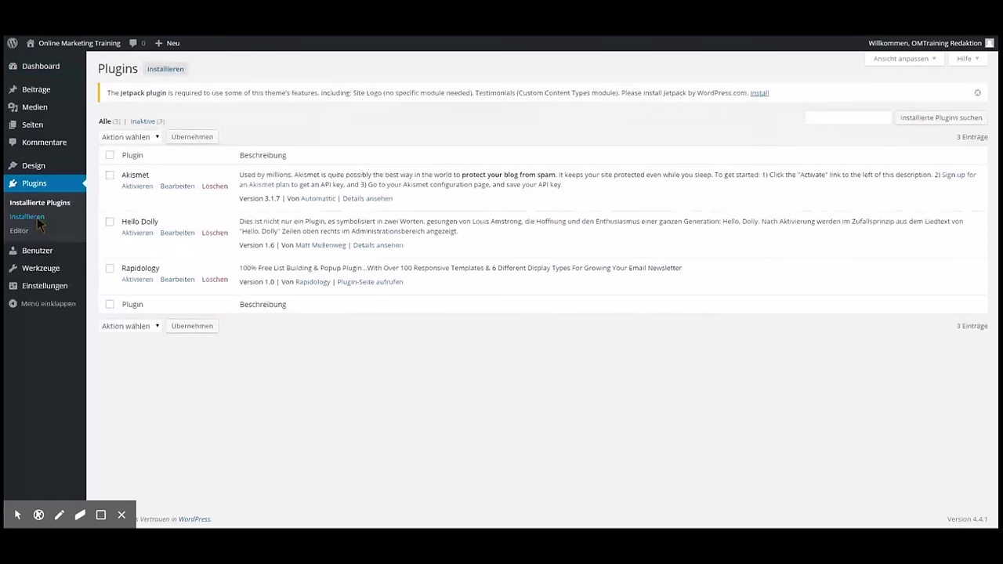
pyautogui.click(165, 70)
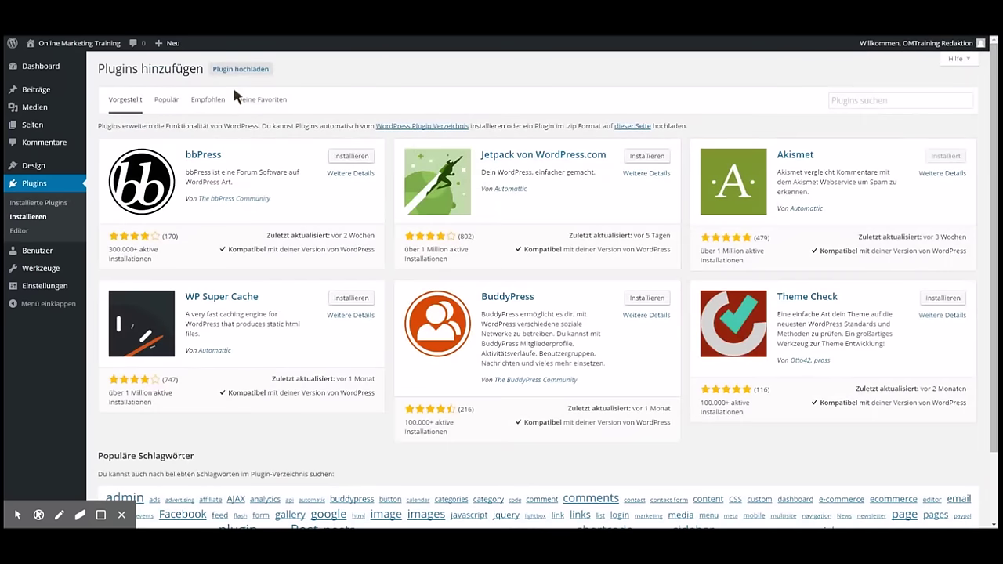
pyautogui.click(869, 100)
pyautogui.write('yoast')
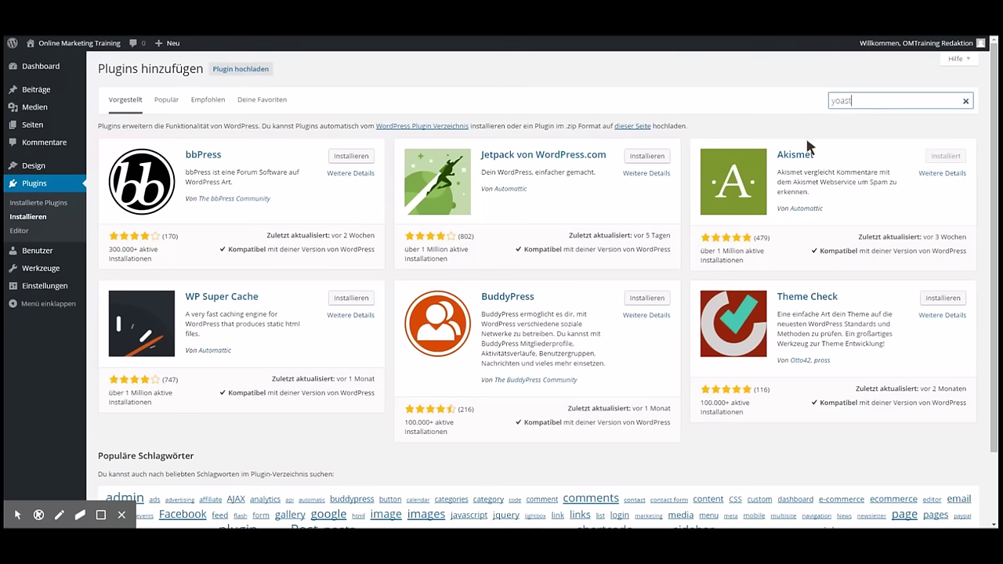
pyautogui.press('Return')
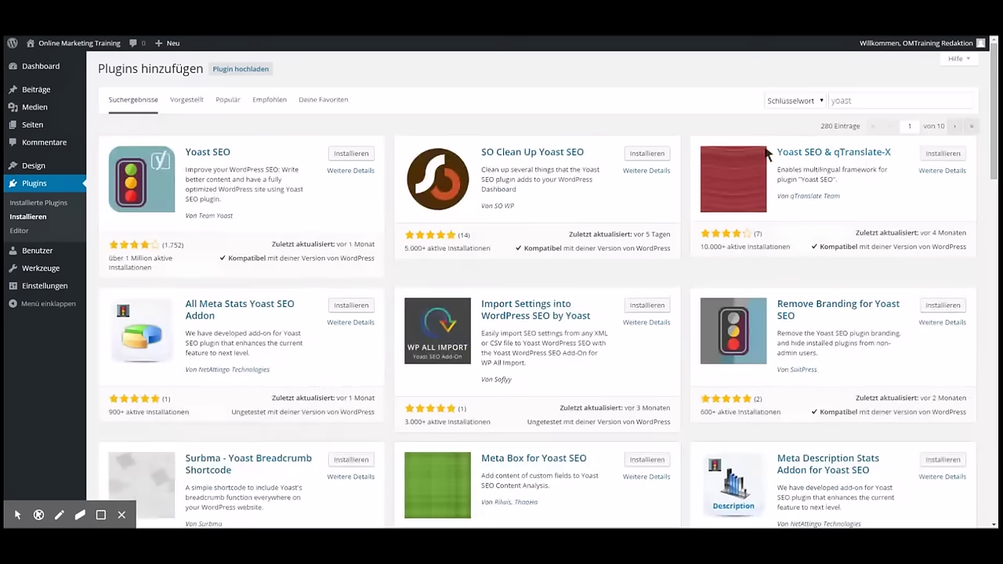
pyautogui.click(356, 154)
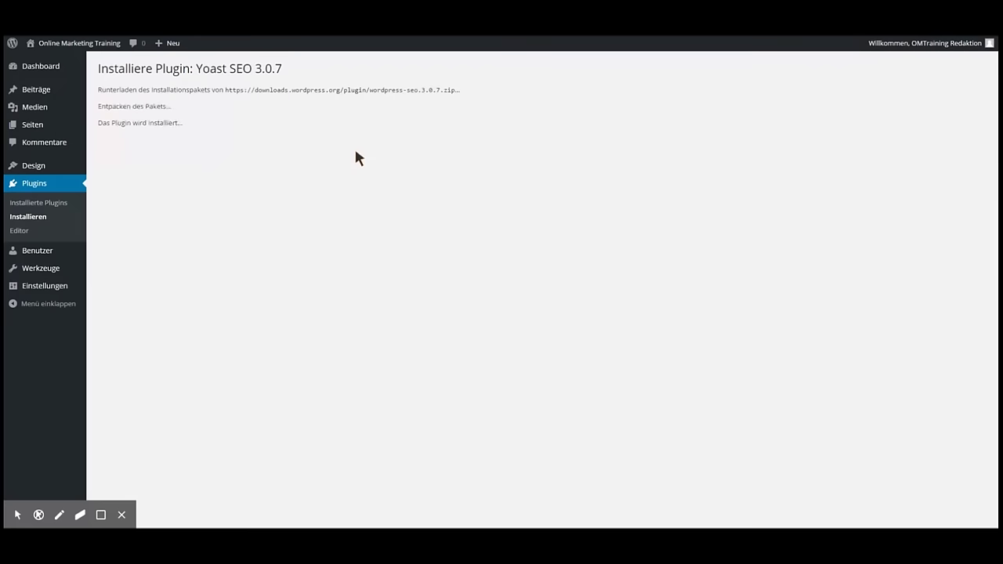
pyautogui.click(141, 157)
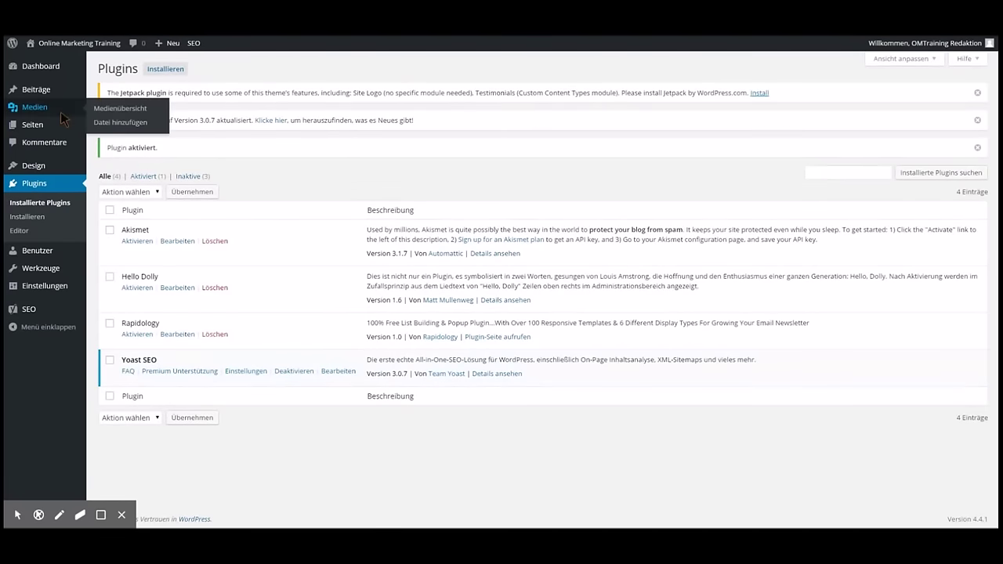
# - Create a new post titled "Angeln in Bayern"
pyautogui.moveTo(54, 89)
pyautogui.click(111, 104)
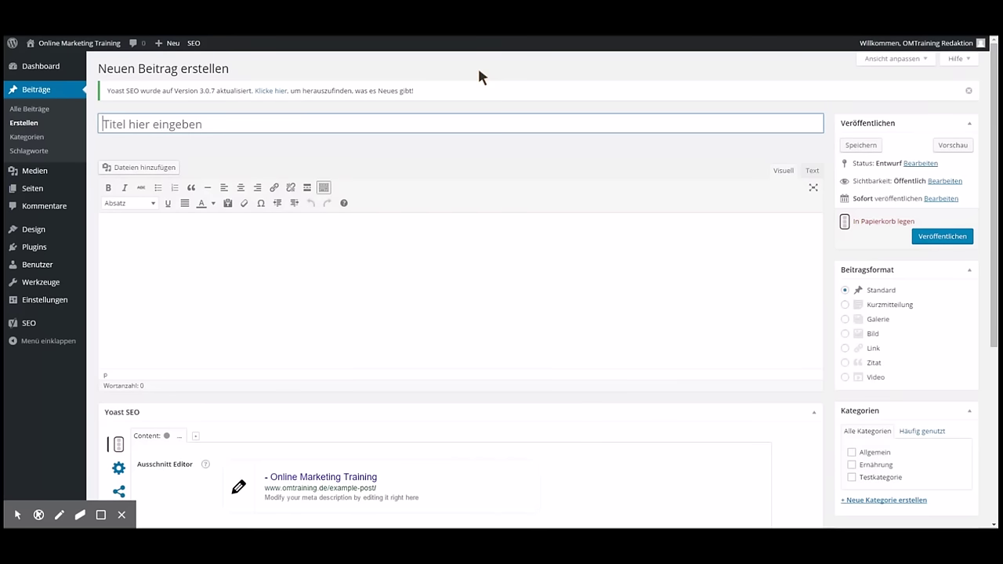
pyautogui.write('Angeln in M')
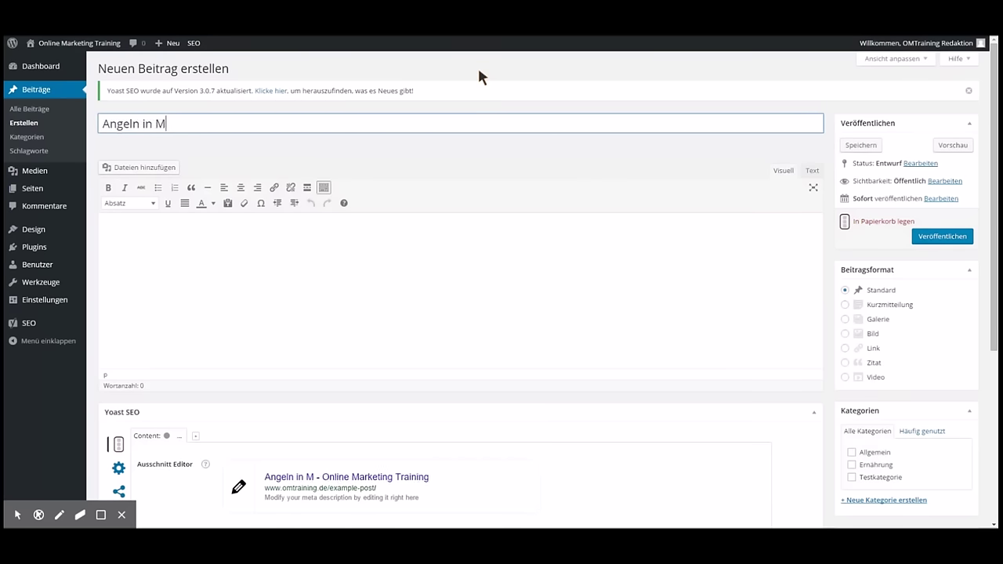
pyautogui.press('BackSpace')
pyautogui.write('Bayern')
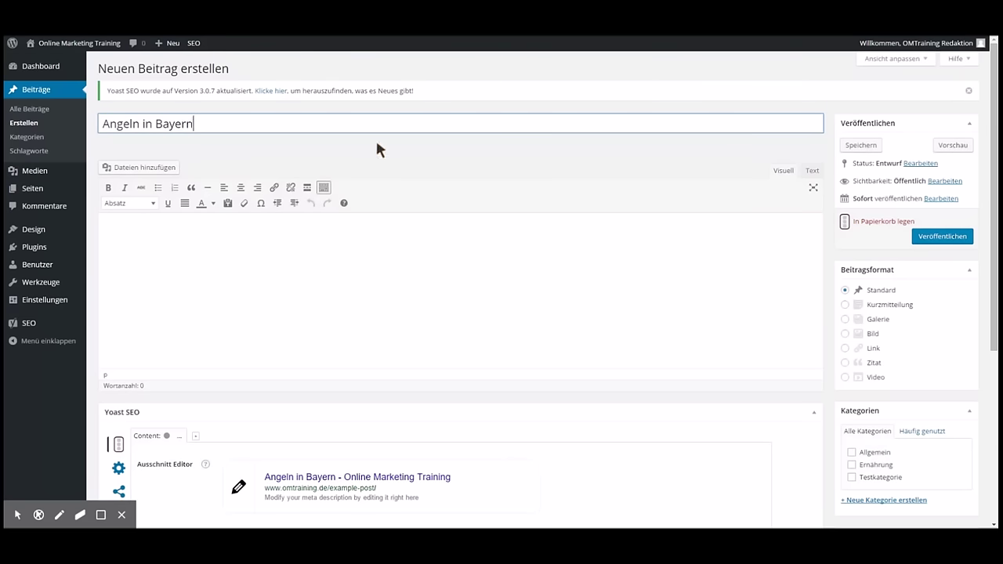
pyautogui.click(266, 259)
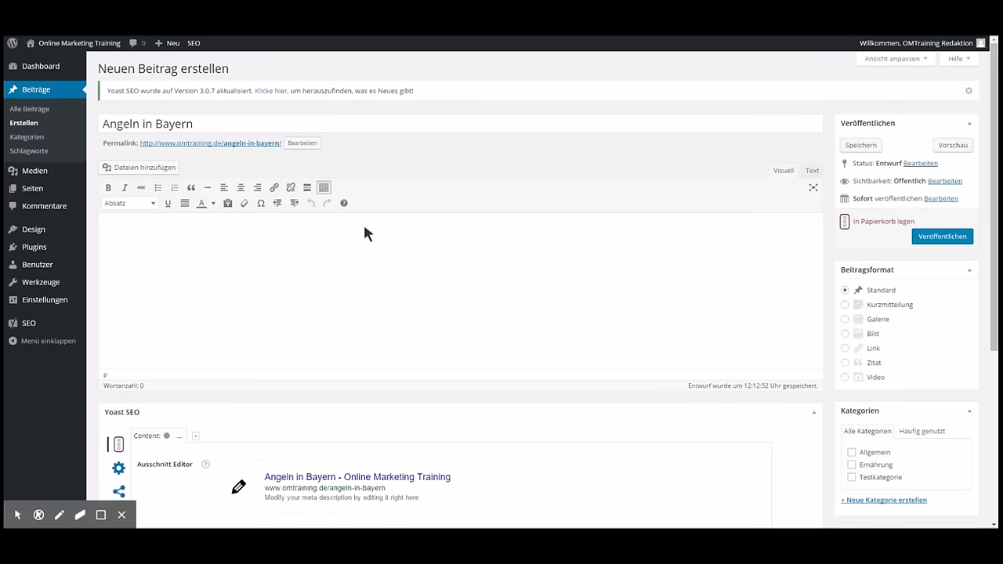
pyautogui.scroll(-1, 386, 234)
pyautogui.scroll(1, 386, 234)
pyautogui.moveTo(230, 125); pyautogui.dragTo(109, 124)
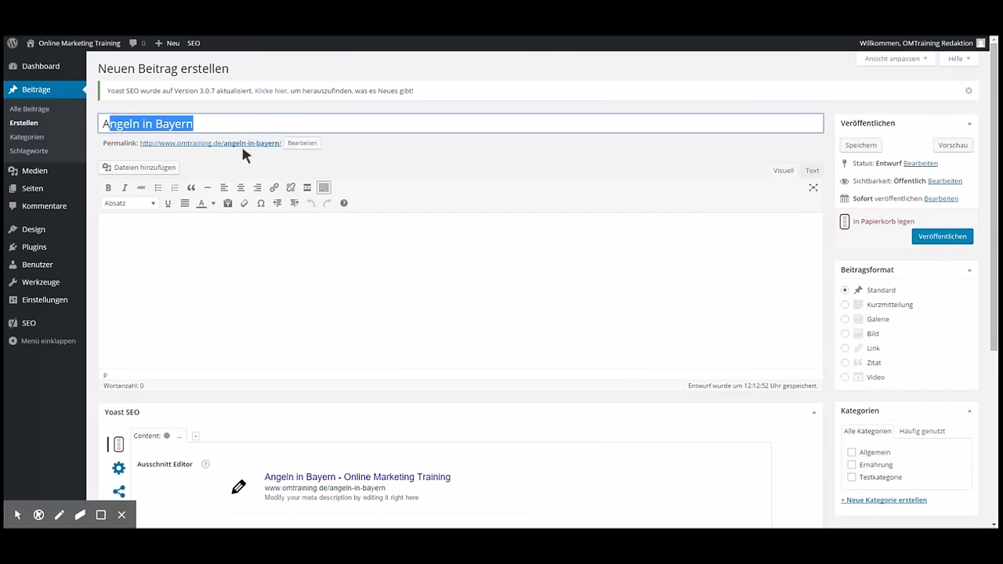
pyautogui.click(225, 124)
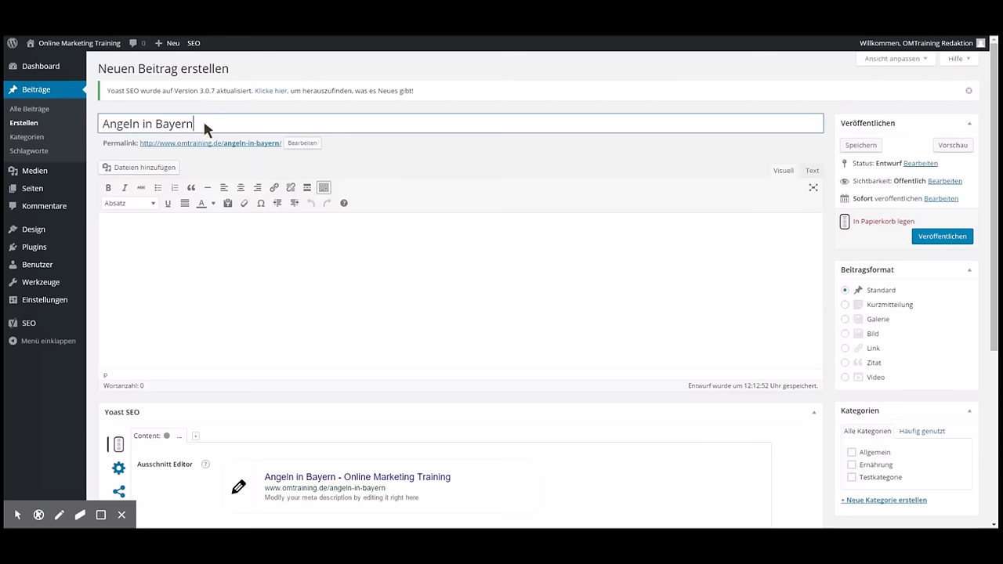
pyautogui.moveTo(203, 123); pyautogui.dragTo(105, 123)
pyautogui.click(591, 267)
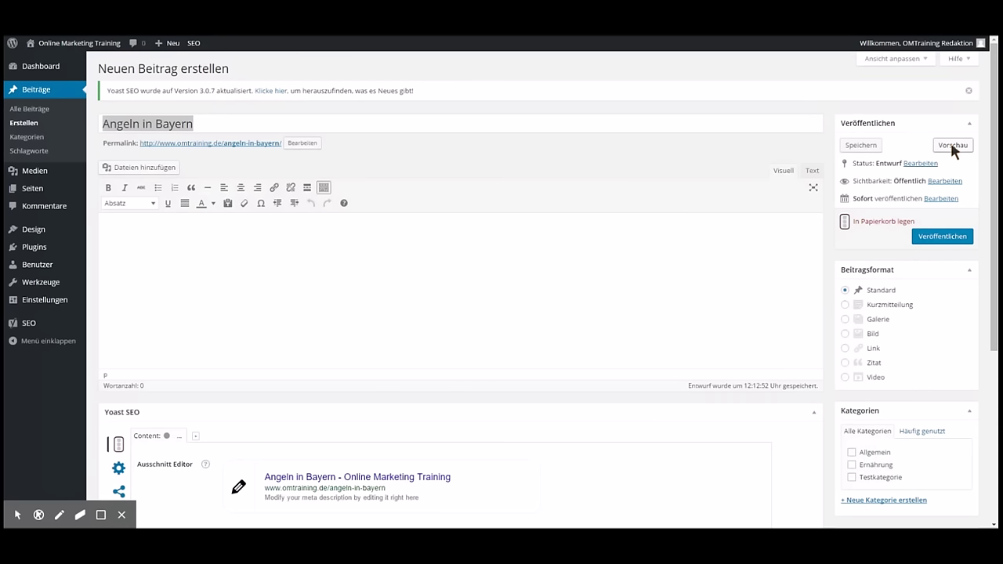
# - Extend the post title to "Angeln in Bayern - So fangt Ihr alle Fische"
pyautogui.click(230, 125)
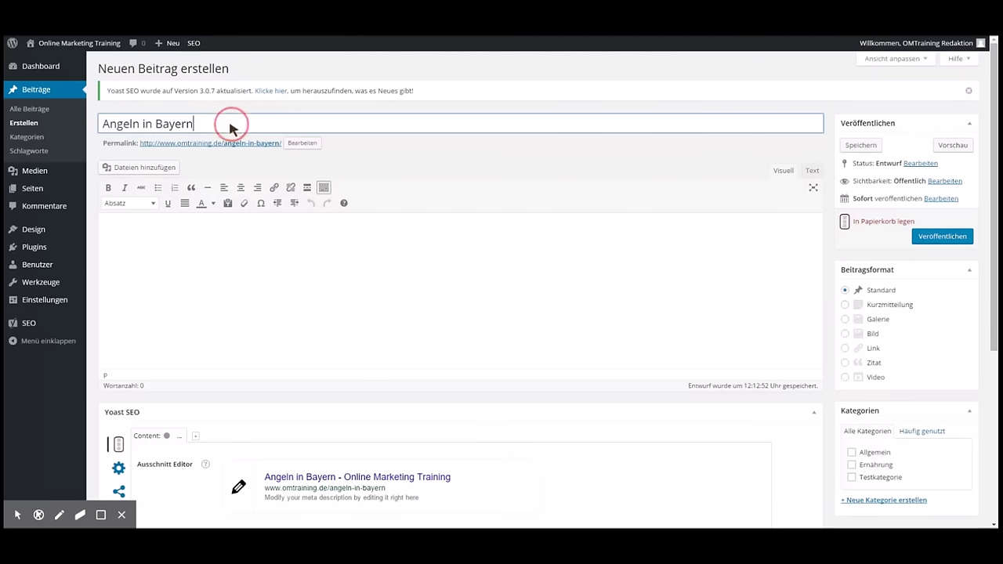
pyautogui.write('- So')
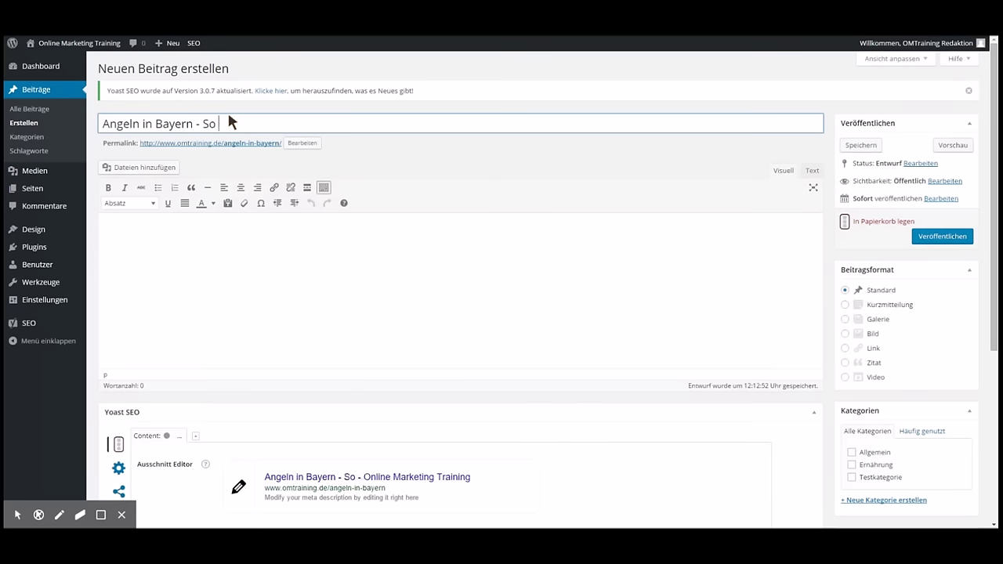
pyautogui.write('fängt')
pyautogui.press('BackSpace')
pyautogui.press('BackSpace')
pyautogui.press('BackSpace')
pyautogui.press('BackSpace')
pyautogui.write('ängt Ihr alle F')
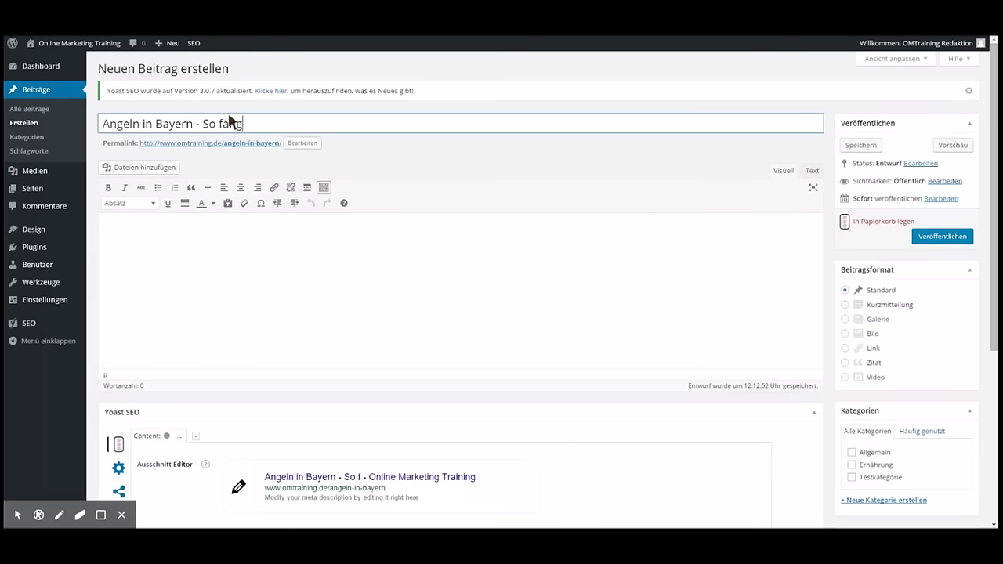
pyautogui.write('ische')
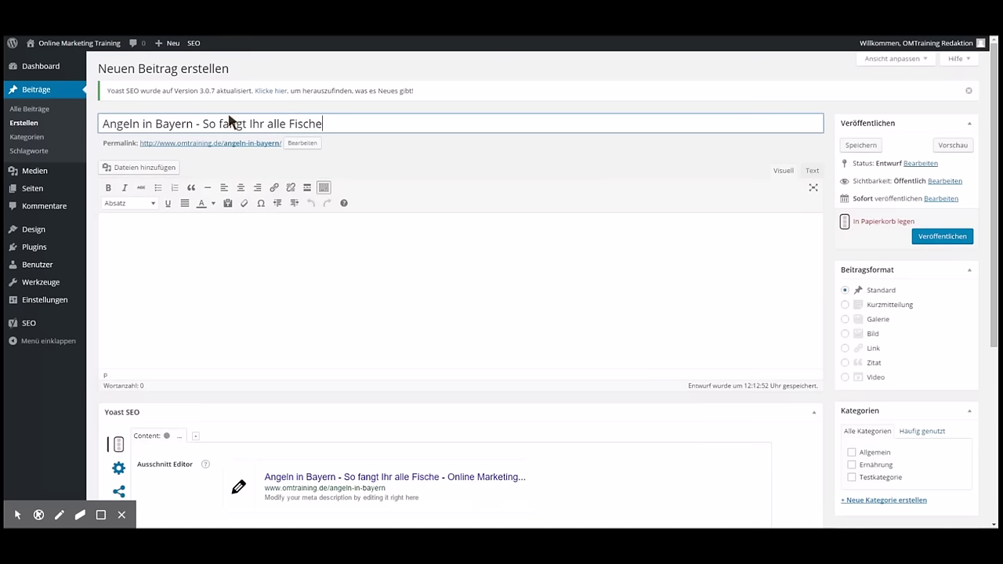
pyautogui.click(354, 270)
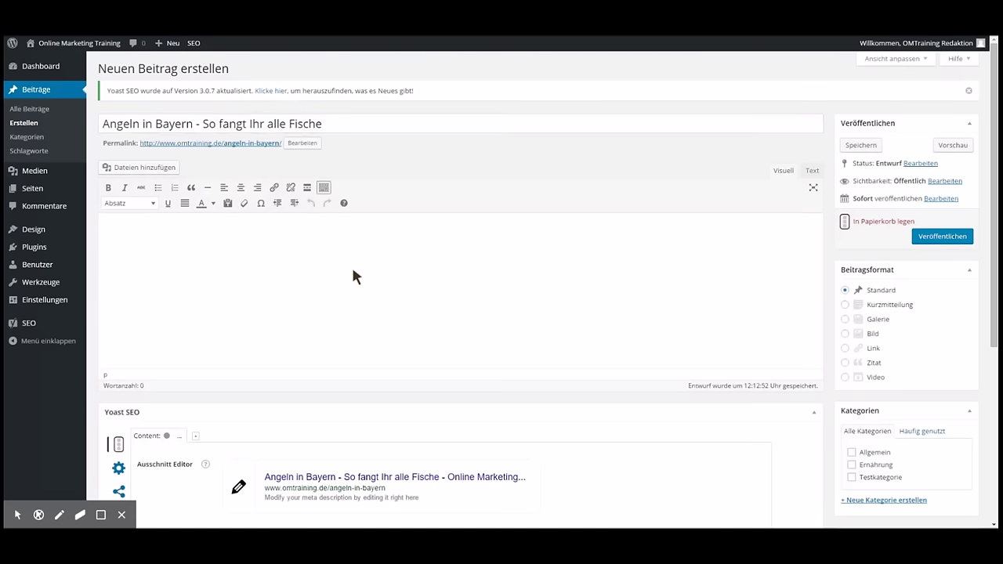
pyautogui.moveTo(194, 123); pyautogui.dragTo(101, 125)
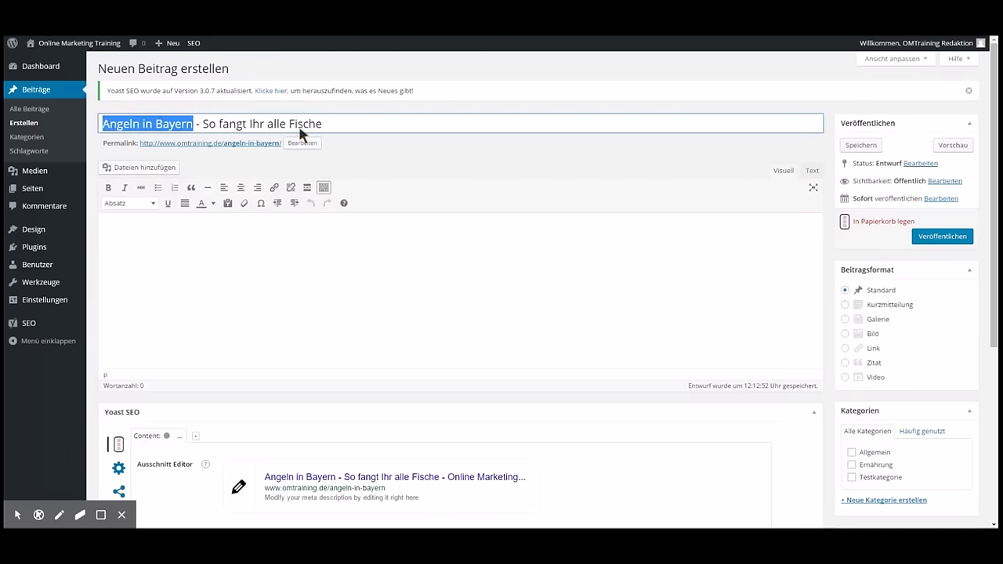
pyautogui.click(372, 272)
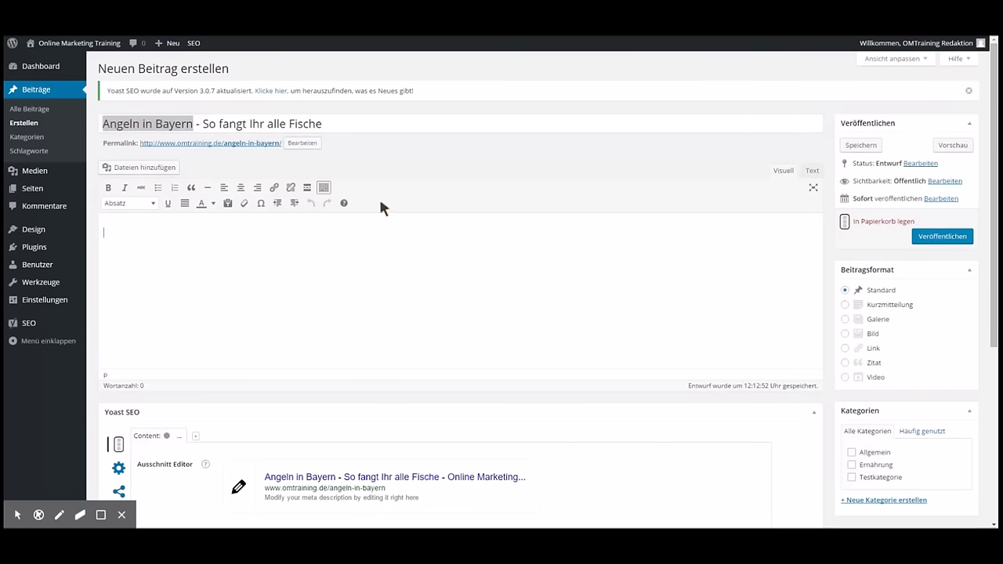
pyautogui.click(370, 127)
pyautogui.click(302, 143)
pyautogui.click(282, 144)
pyautogui.write('gdf')
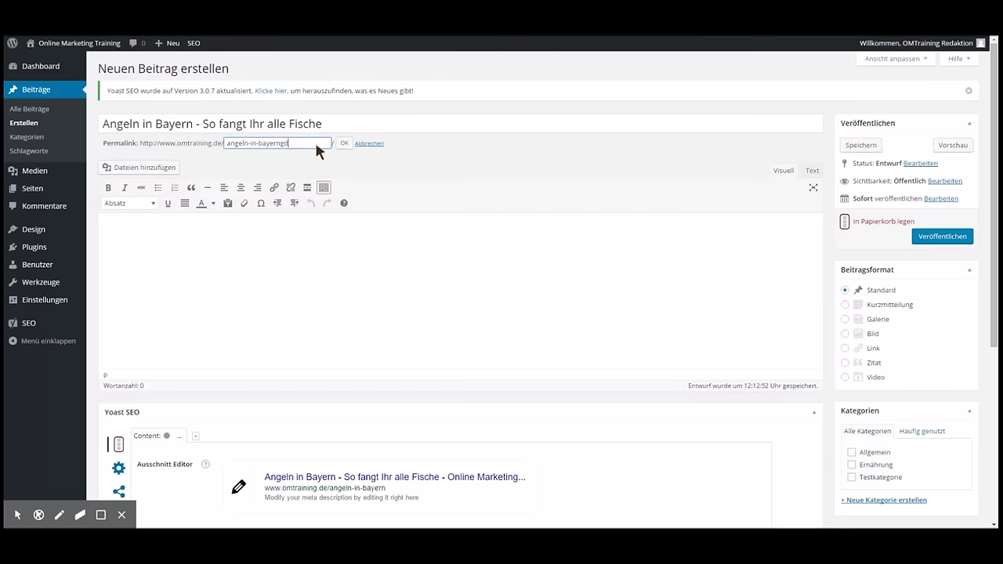
pyautogui.click(344, 142)
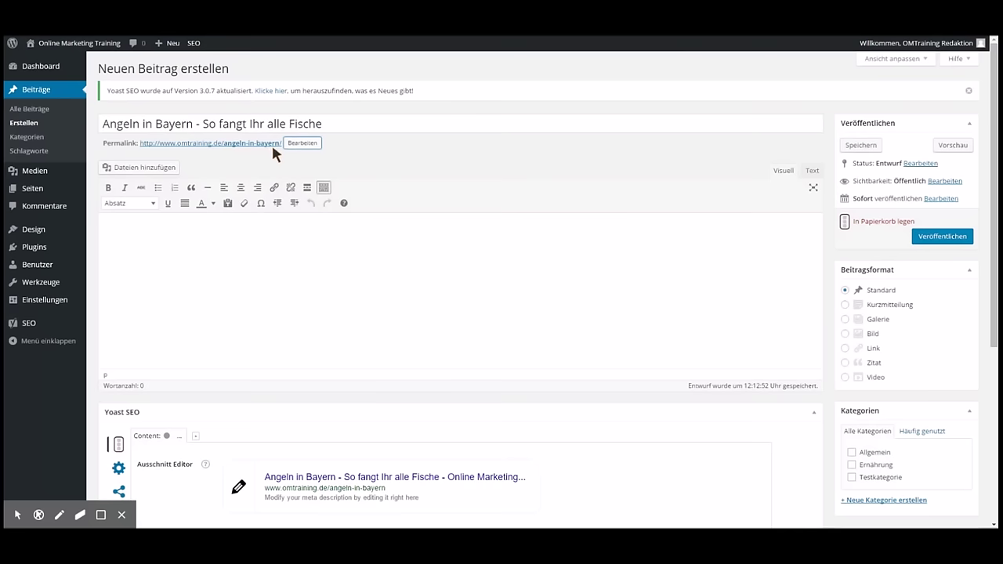
# - Enter the filler text "gfgsdfnksfgnkdgsdkg fgkjfgkjg sgjkfjg jksdgdfg jk" in the post body
pyautogui.click(273, 248)
pyautogui.write('gfgsdfnksfg')
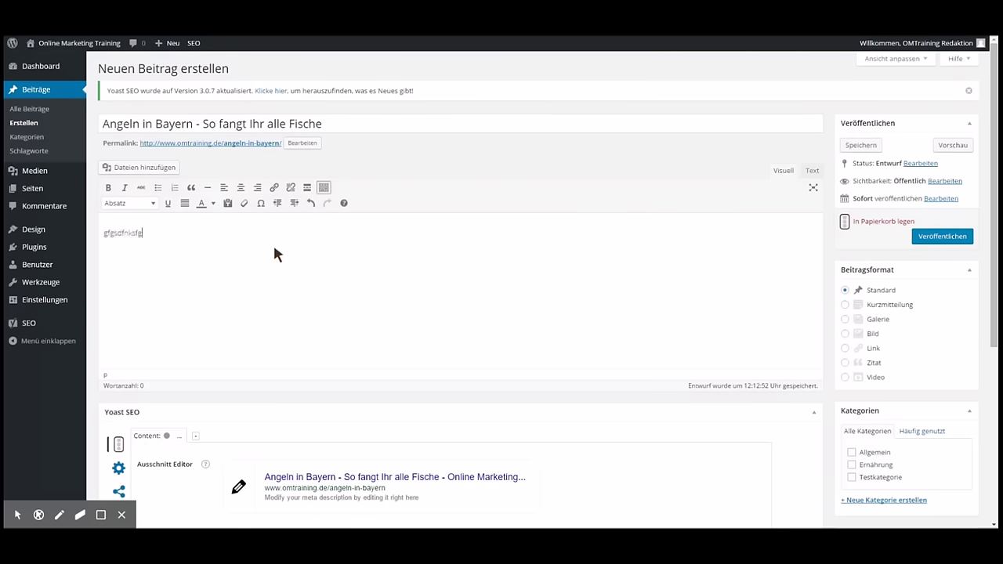
pyautogui.write('nkdgsdkg fgkjfgkjg sgjk')
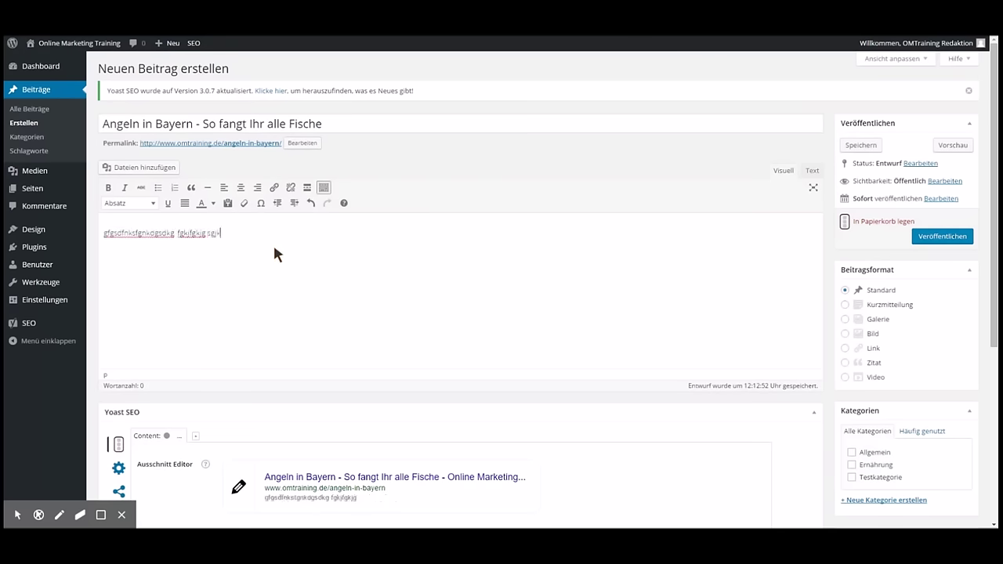
pyautogui.write('fjg  jksdgdfg jk')
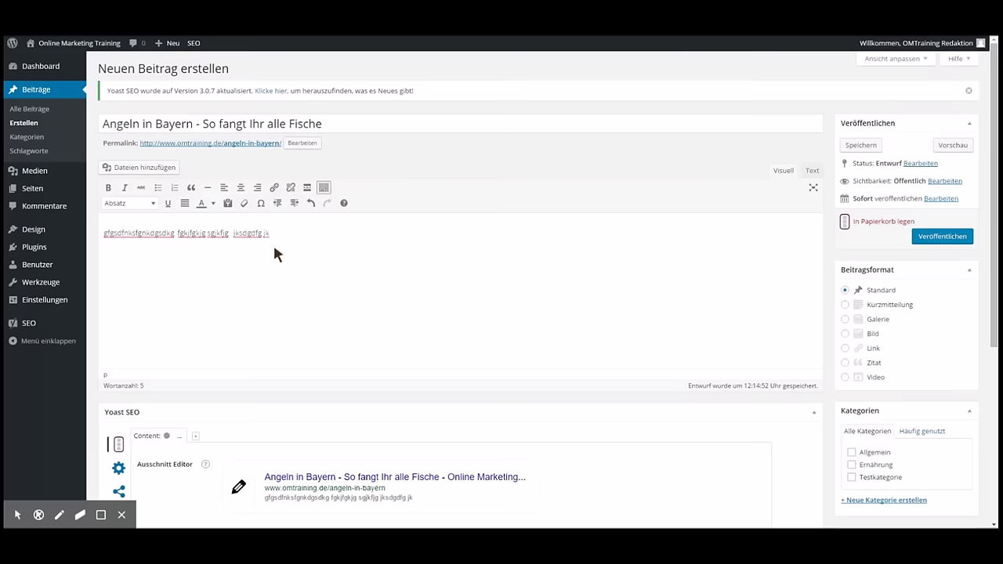
# - Append the keyword "Angeln in Bayern" from the title to the body text, followed by "Fische Köder"
pyautogui.moveTo(194, 124); pyautogui.dragTo(99, 130)
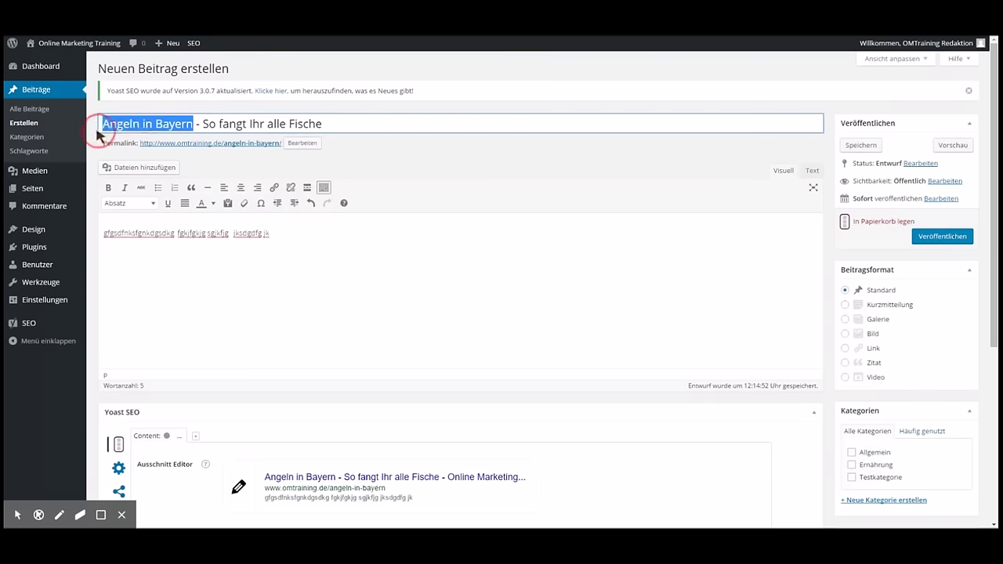
pyautogui.click(295, 241)
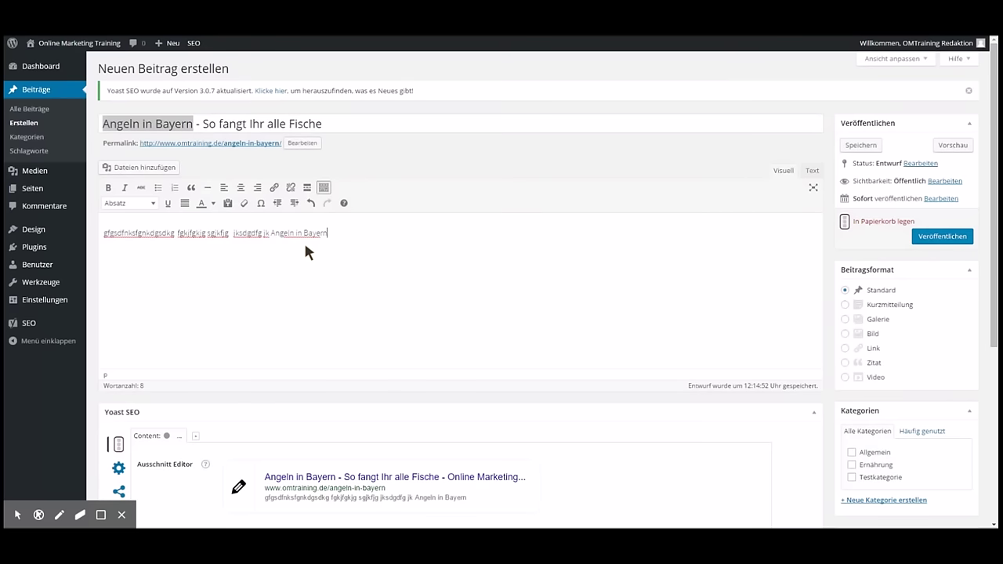
pyautogui.write('Fische Köder')
# - Format the keyword "Angeln in Bayern" in the body text as bold and italic
pyautogui.moveTo(278, 233); pyautogui.dragTo(320, 237)
pyautogui.click(331, 233)
pyautogui.moveTo(271, 235); pyautogui.dragTo(328, 235)
pyautogui.click(108, 187)
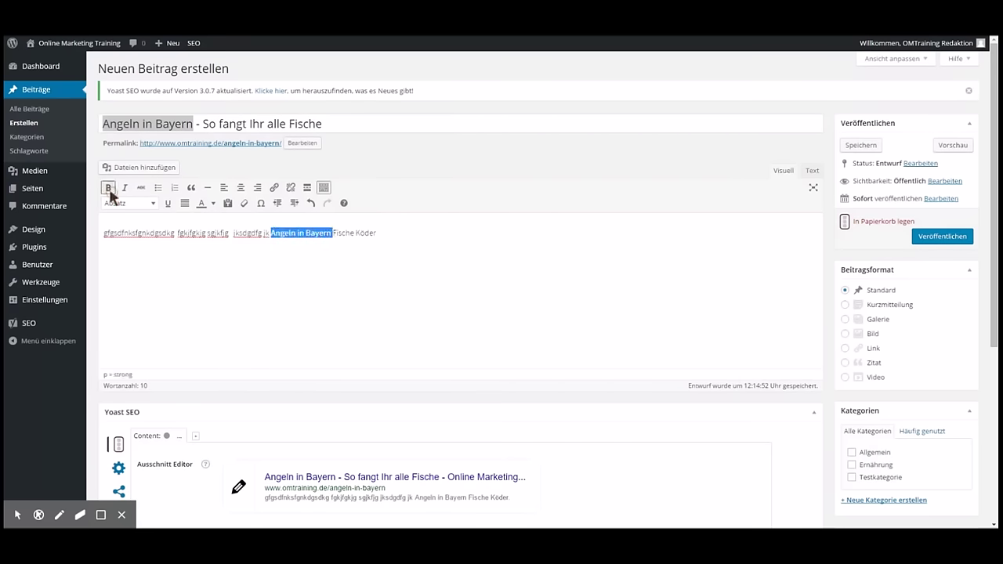
pyautogui.click(126, 189)
pyautogui.click(291, 233)
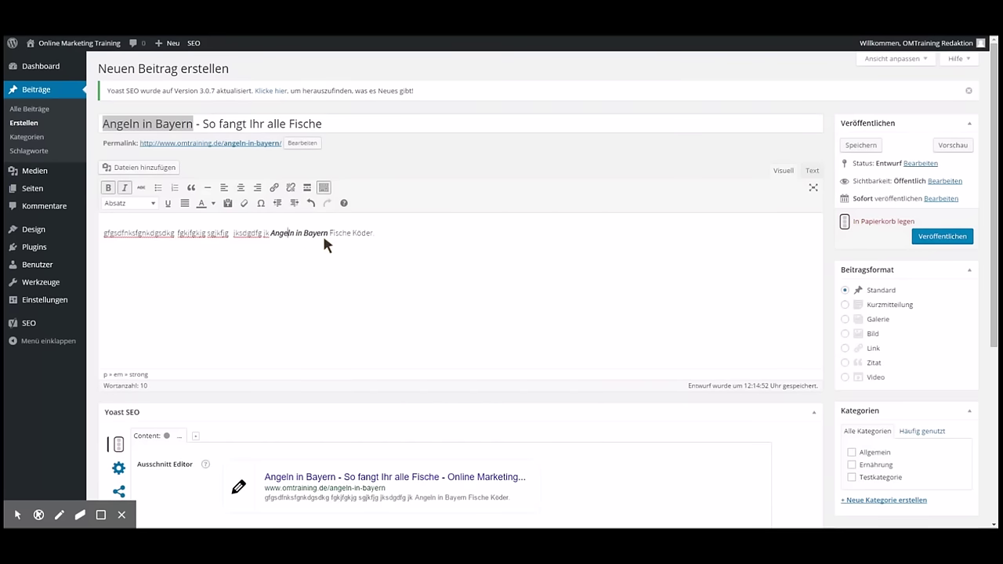
# - Append ".dsgdfgdfg" to the body text and add "BILD" as a separate paragraph below it
pyautogui.click(427, 243)
pyautogui.write('.dsgdfgdfg')
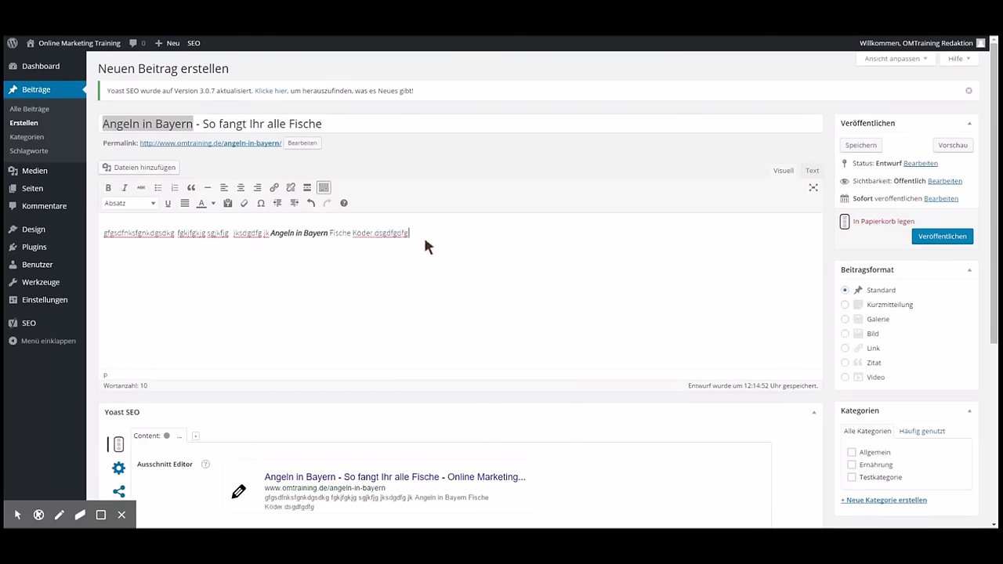
pyautogui.press('Return')
pyautogui.press('Return')
pyautogui.write('BIDO')
pyautogui.press('BackSpace')
pyautogui.press('BackSpace')
pyautogui.write('LD')
# - Upload the image 1million.jpg for the post and set its title to "Angeln in Bayern"
pyautogui.hotkey('alt', 'shift', 'm')
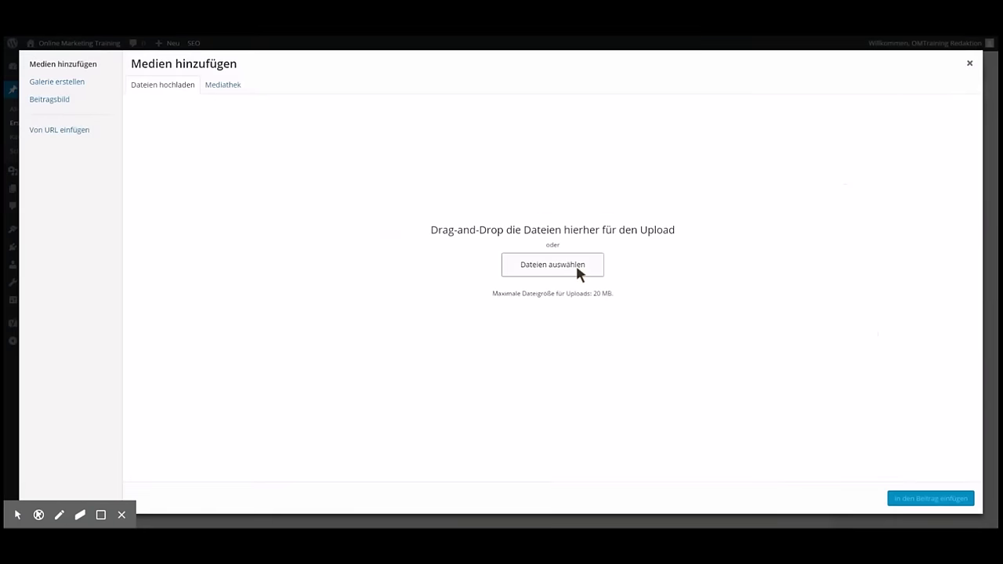
pyautogui.click(576, 263)
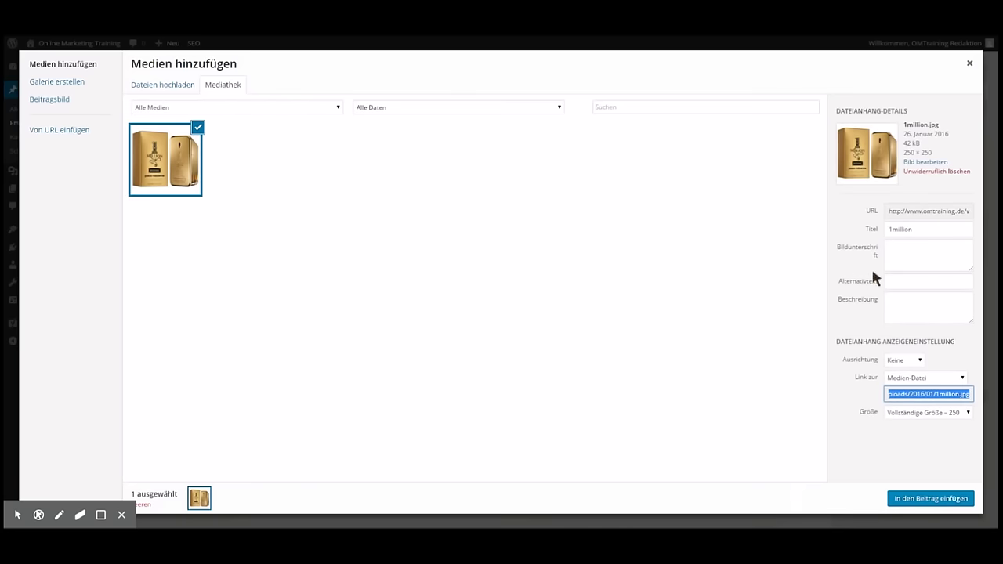
pyautogui.click(862, 227)
pyautogui.write('Angeln in Ab')
pyautogui.press('BackSpace')
pyautogui.press('BackSpace')
pyautogui.write('By')
pyautogui.press('BackSpace')
pyautogui.write('ayern')
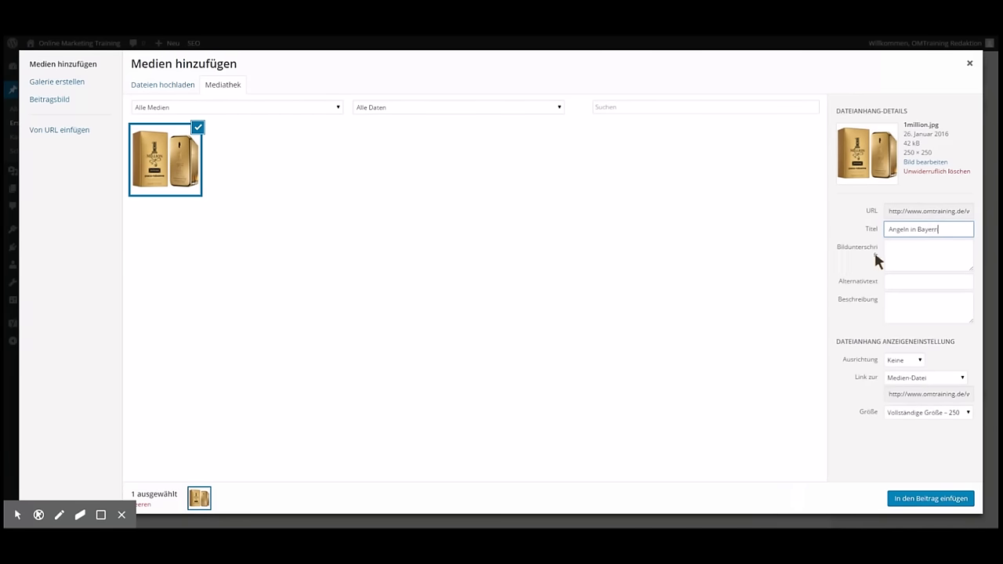
# - Copy the image title "Angeln in Bayern" into the image's alternative text
pyautogui.moveTo(943, 228); pyautogui.dragTo(875, 230)
pyautogui.hotkey('ctrl', 'c')
pyautogui.click(908, 281)
pyautogui.hotkey('ctrl', 'v')
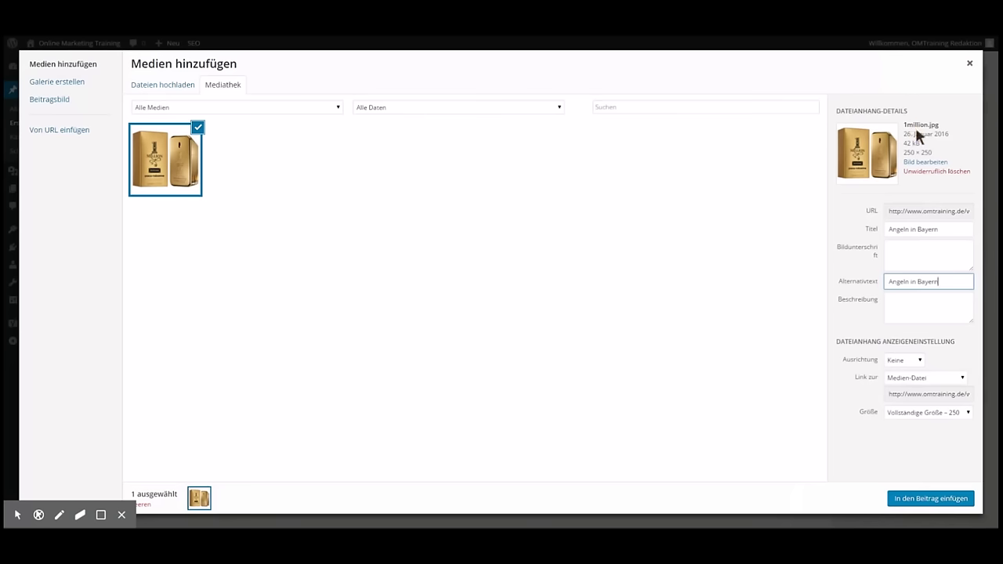
# - Insert the selected image into the post
pyautogui.click(951, 497)
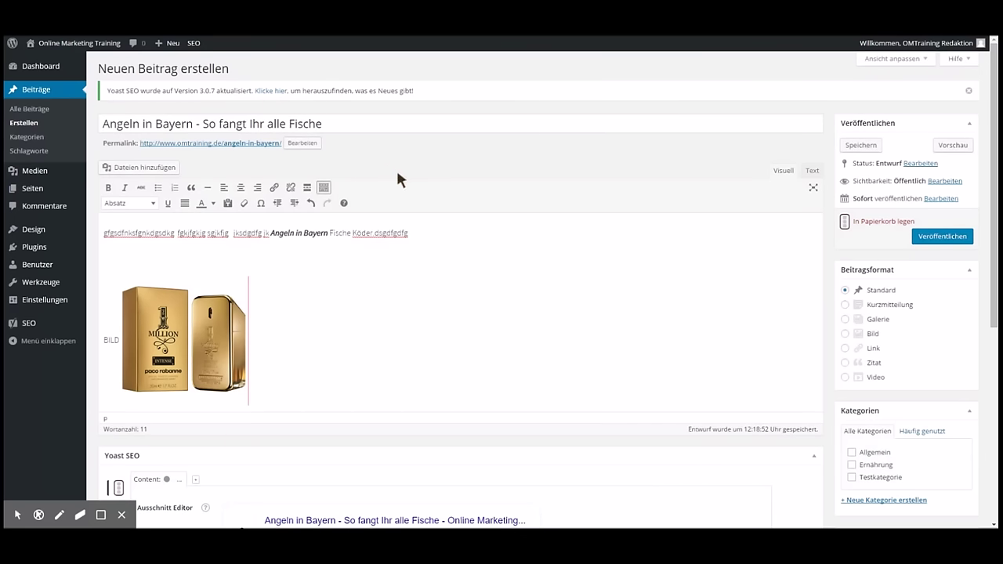
# - Set the search snippet's SEO title to "Angeln in Bayern"
pyautogui.scroll(-5, 398, 180)
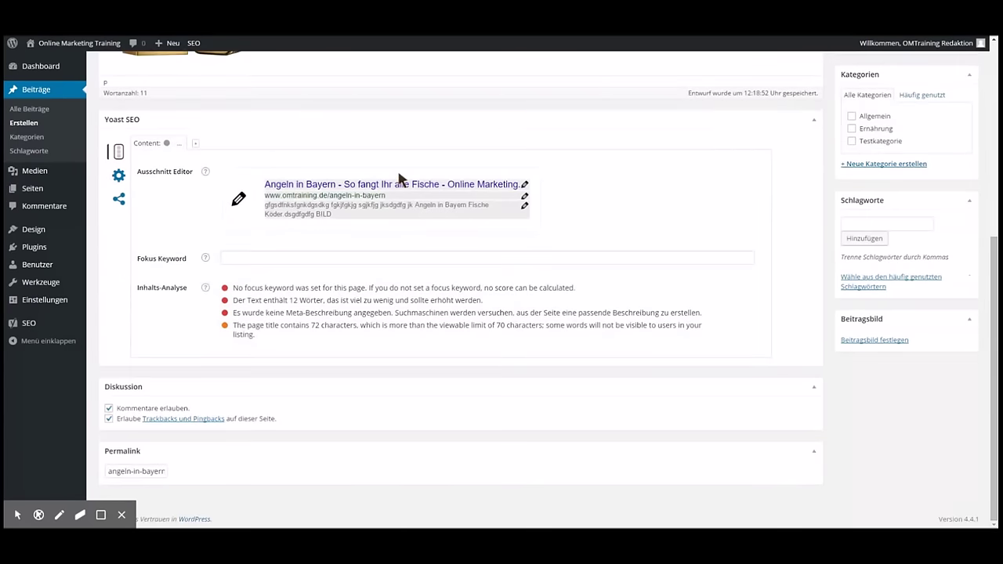
pyautogui.scroll(1, 398, 179)
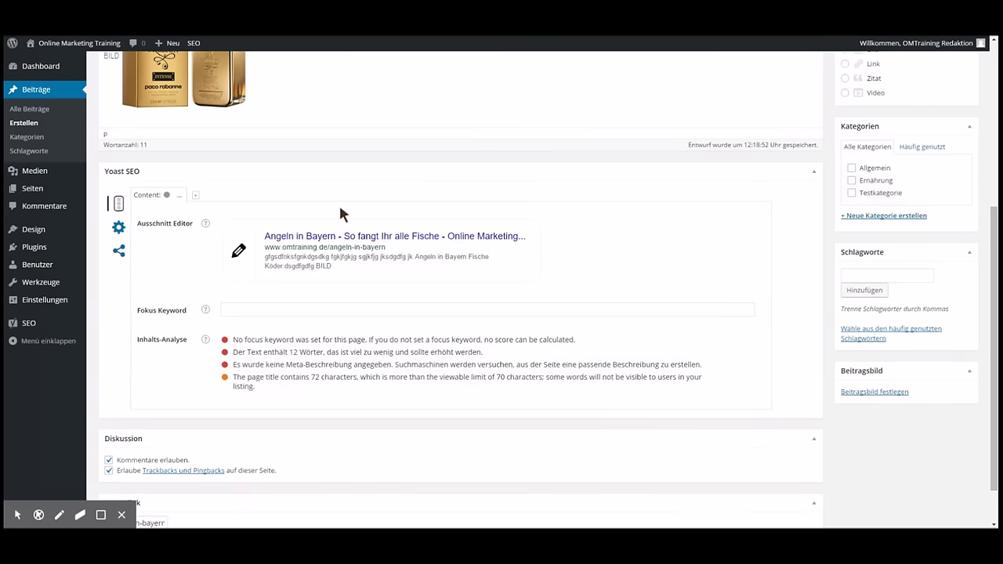
pyautogui.click(524, 236)
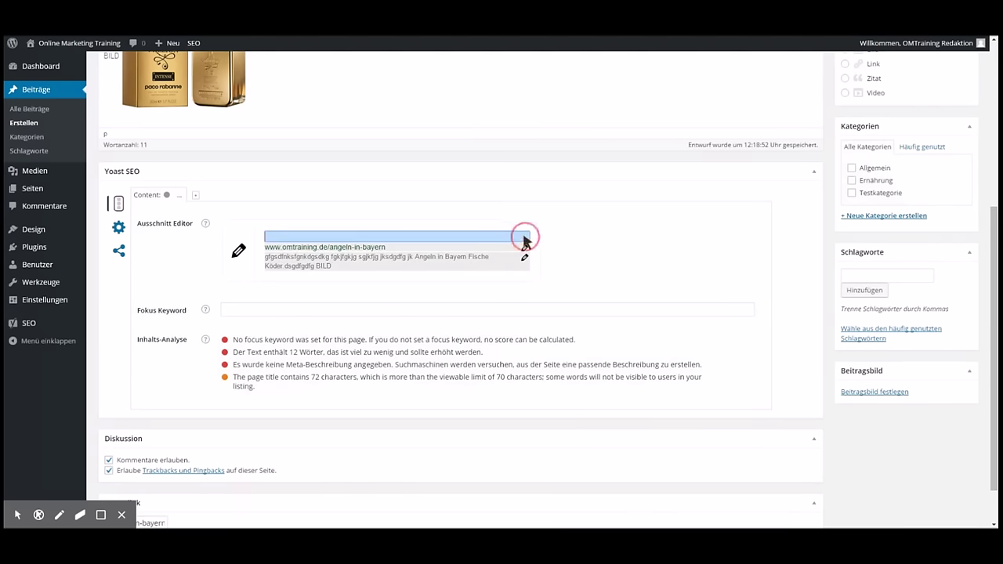
pyautogui.write('Angeln in Bayern')
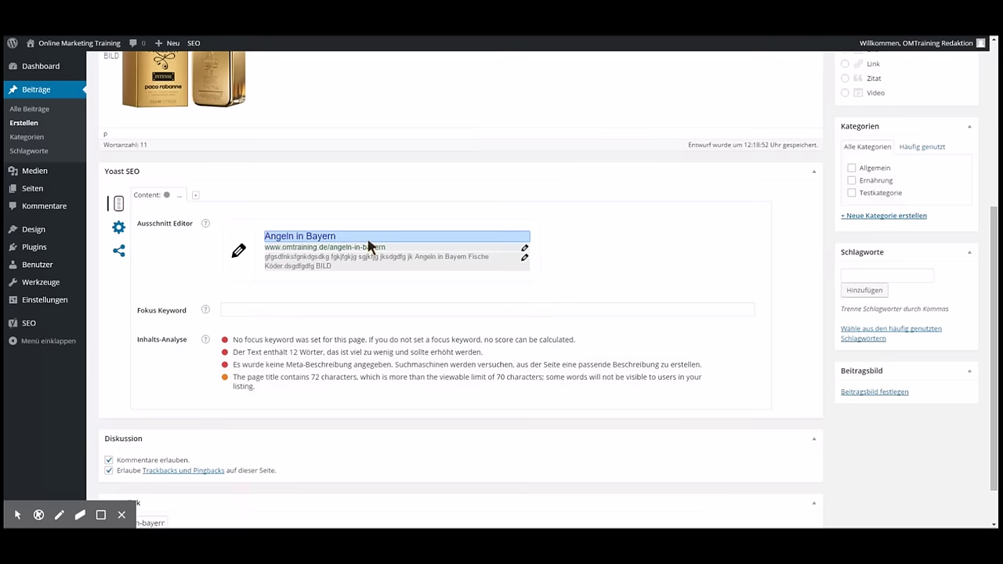
# - Extend the snippet's SEO title with the placeholder text "- sdafmsdfmds mdf dmfk dfm"
pyautogui.hotkey('ctrl', 'a')
pyautogui.press('Left')
pyautogui.press('End')
pyautogui.write('- sdafmsdfmds mdf dmfk.dfm')
pyautogui.press('Left')
pyautogui.press('Left')
pyautogui.press('Left')
pyautogui.press('BackSpace')
pyautogui.click(448, 238)
pyautogui.doubleClick(451, 239)
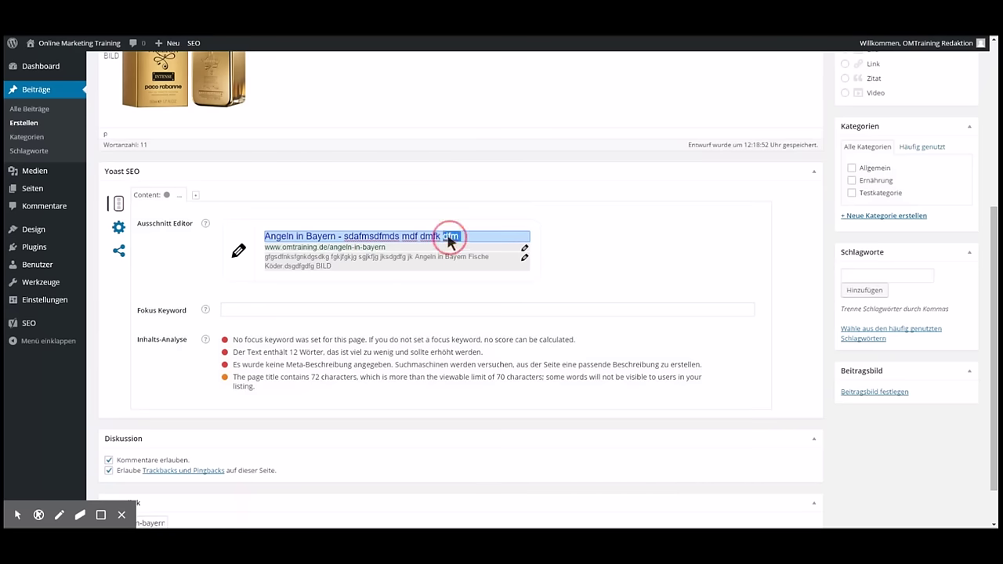
pyautogui.click(268, 241)
# - Replace the placeholder after the dash in the SEO title with "So fangt Ihr alle Fische" copied from the post title, and add "!"
pyautogui.scroll(4, 344, 243)
pyautogui.moveTo(202, 124); pyautogui.dragTo(362, 135)
pyautogui.hotkey('ctrl', 'c')
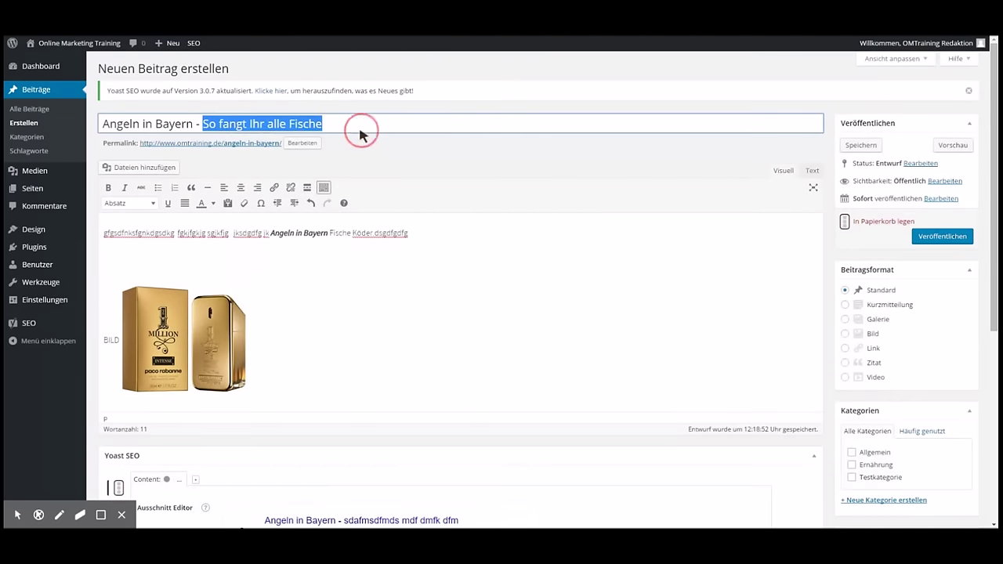
pyautogui.scroll(-3, 349, 204)
pyautogui.scroll(1, 359, 235)
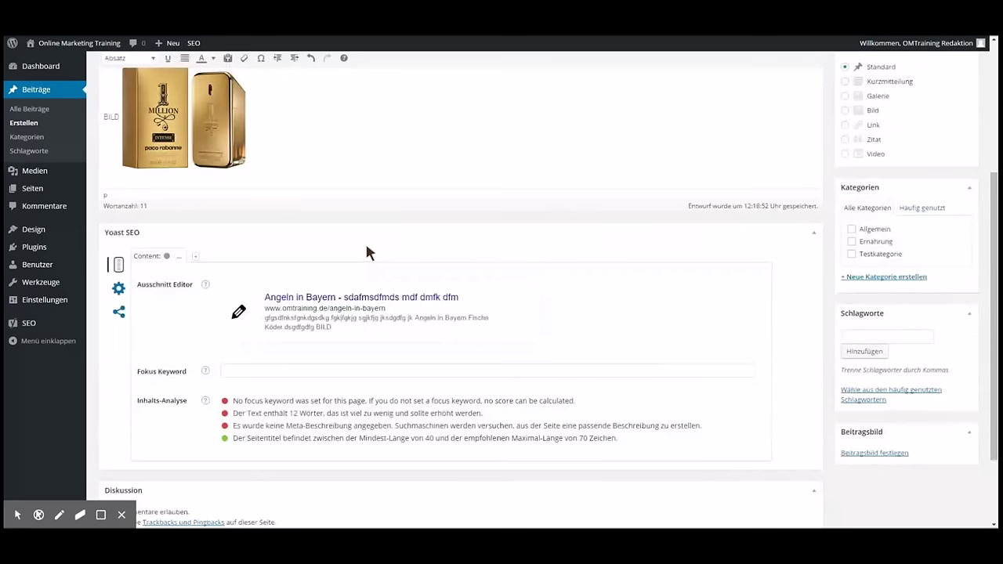
pyautogui.click(344, 301)
pyautogui.moveTo(347, 302); pyautogui.dragTo(470, 297)
pyautogui.hotkey('ctrl', 'v')
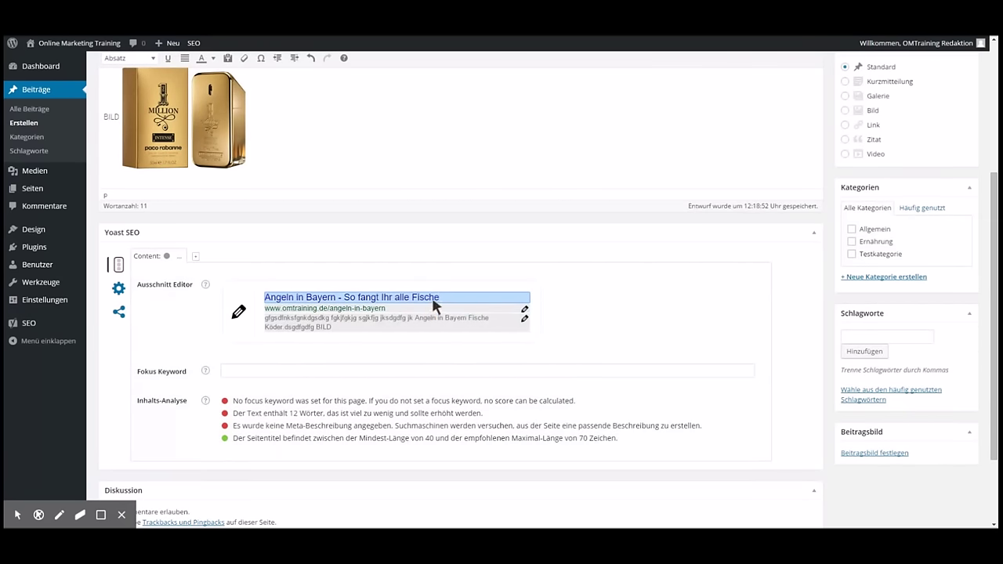
pyautogui.write('!')
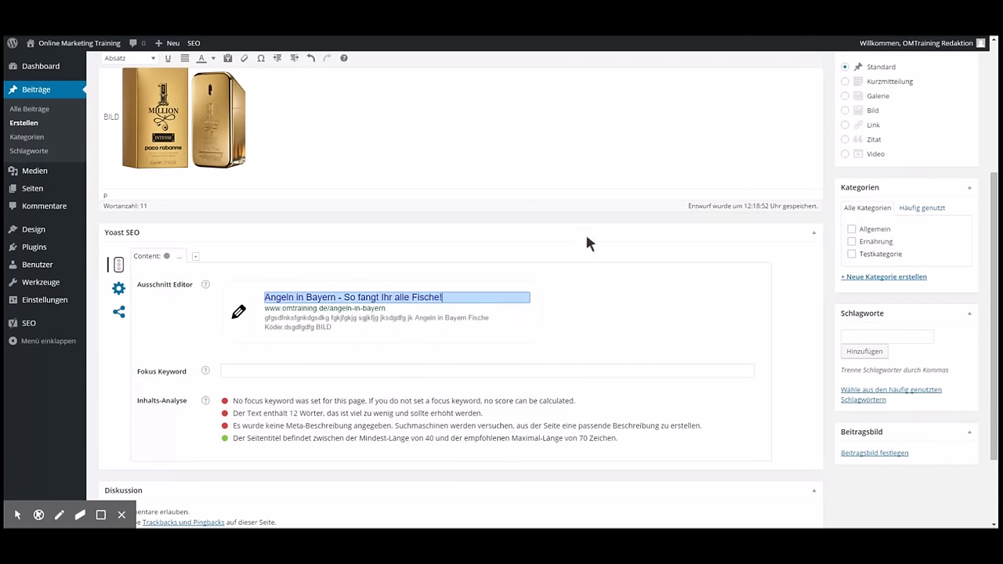
# - Enclose "So fangt Ihr alle Fische!" in the snippet's SEO title in double quotation marks
pyautogui.write('"')
pyautogui.press('Left')
pyautogui.press('Left')
pyautogui.press('Left')
pyautogui.write('"')
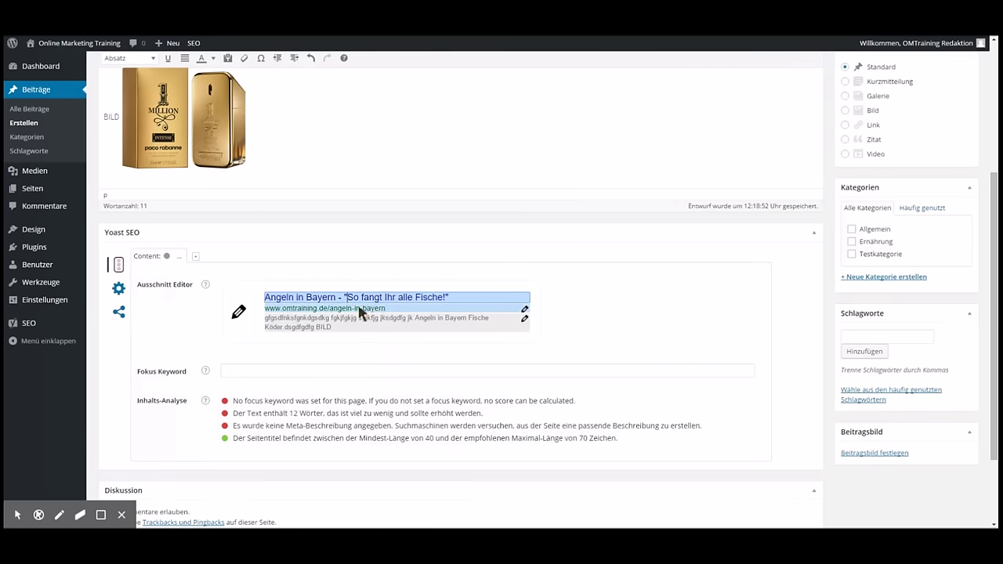
# - Start the snippet's meta description with "Angeln in Bayern -", copying the keyword from the SEO title
pyautogui.click(525, 319)
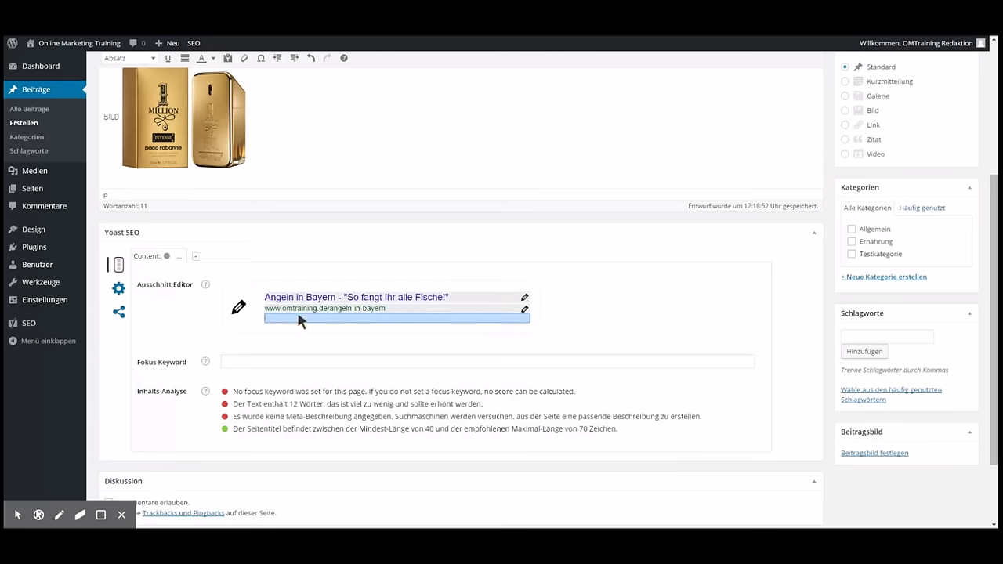
pyautogui.click(335, 297)
pyautogui.moveTo(336, 298); pyautogui.dragTo(264, 297)
pyautogui.hotkey('ctrl', 'c')
pyautogui.click(525, 320)
pyautogui.hotkey('ctrl', 'v')
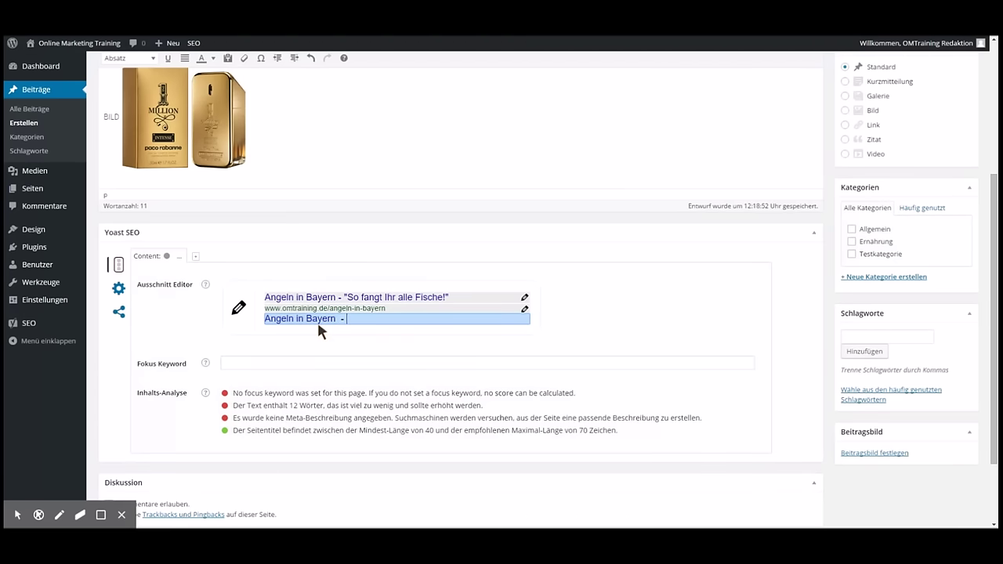
# - Add the placeholder text "dfsdfdsf dgsdfsg dfgd fdfgfd dfgdf" to the meta description
pyautogui.write('dfsdfdsf')
pyautogui.moveTo(339, 324); pyautogui.dragTo(265, 319)
pyautogui.click(393, 322)
pyautogui.write('dgsdfsg dfgd fdfgfd dfgdf dgf')
pyautogui.press('BackSpace')
pyautogui.press('BackSpace')
pyautogui.press('BackSpace')
pyautogui.press('BackSpace')
pyautogui.press('BackSpace')
pyautogui.press('BackSpace')
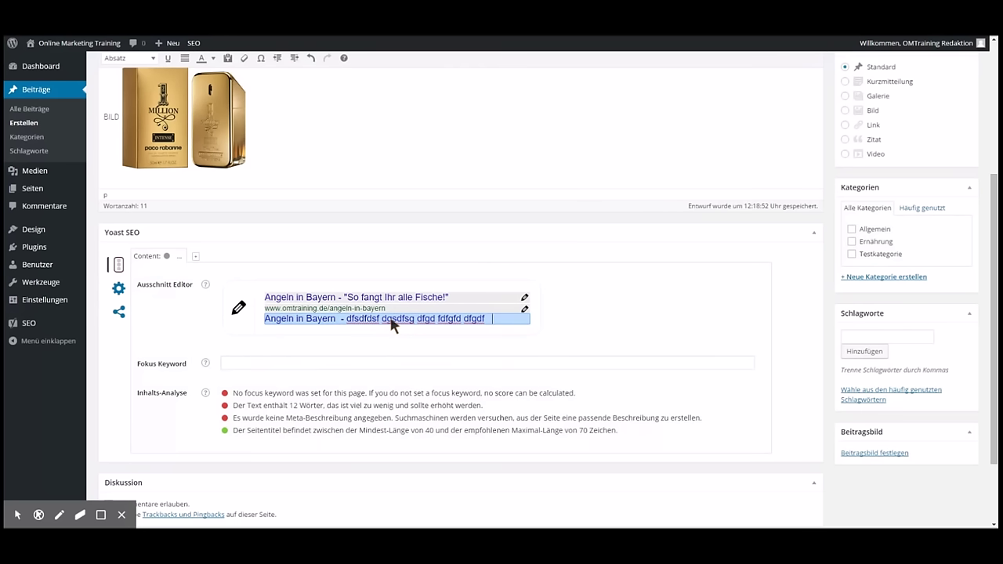
# - End the meta description with "- Angeln in Bayern" and finish editing the snippet
pyautogui.write('- Angeln in Bayern')
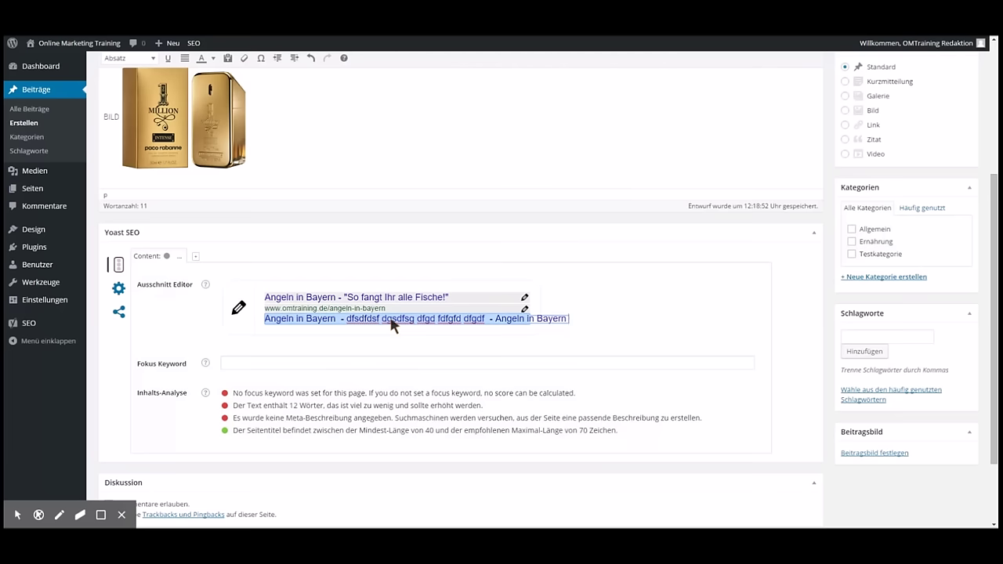
pyautogui.click(313, 322)
pyautogui.click(522, 321)
pyautogui.doubleClick(524, 320)
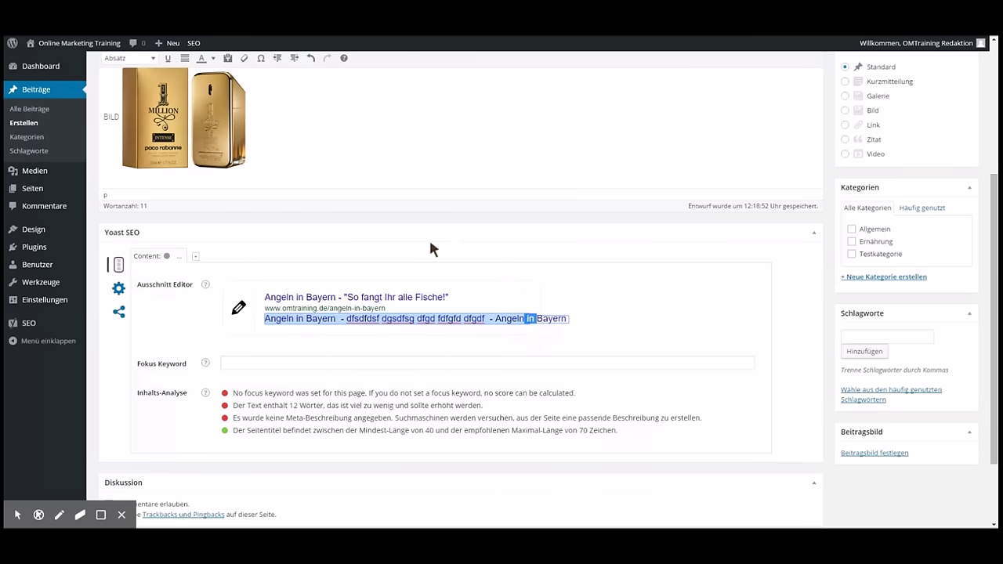
pyautogui.click(373, 219)
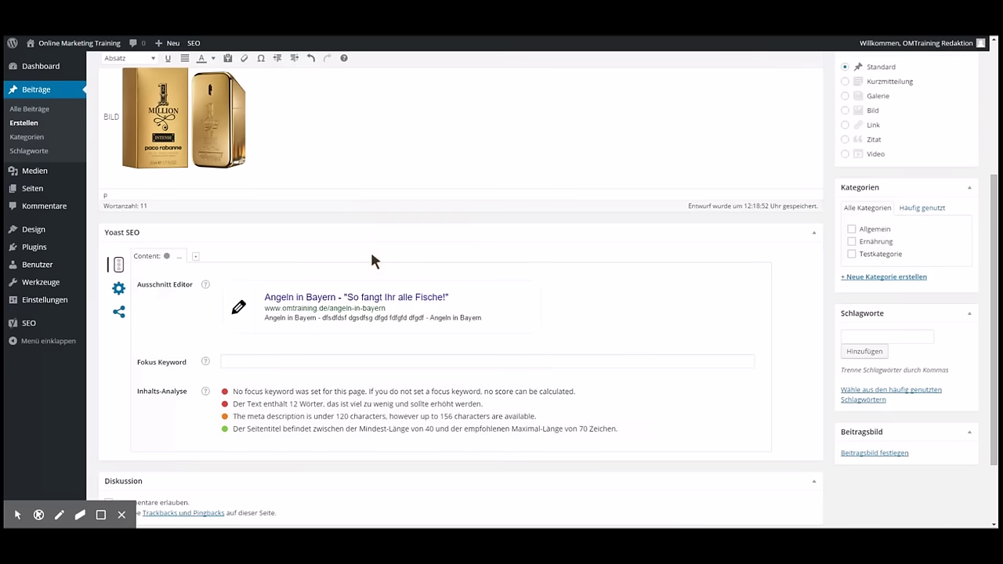
# - Enter "angeln in fokus" as the post's focus keyword
pyautogui.click(228, 361)
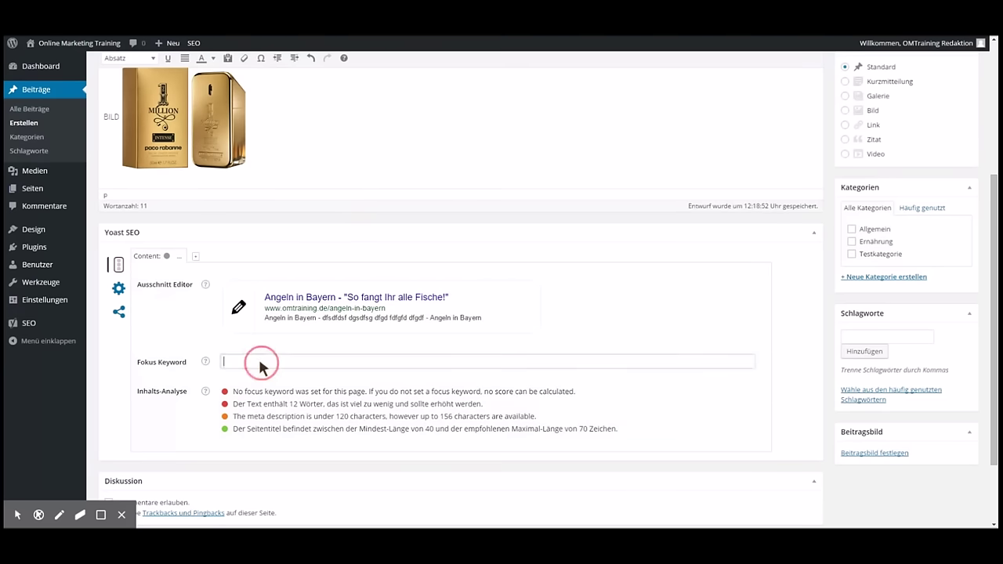
pyautogui.write('angeln i')
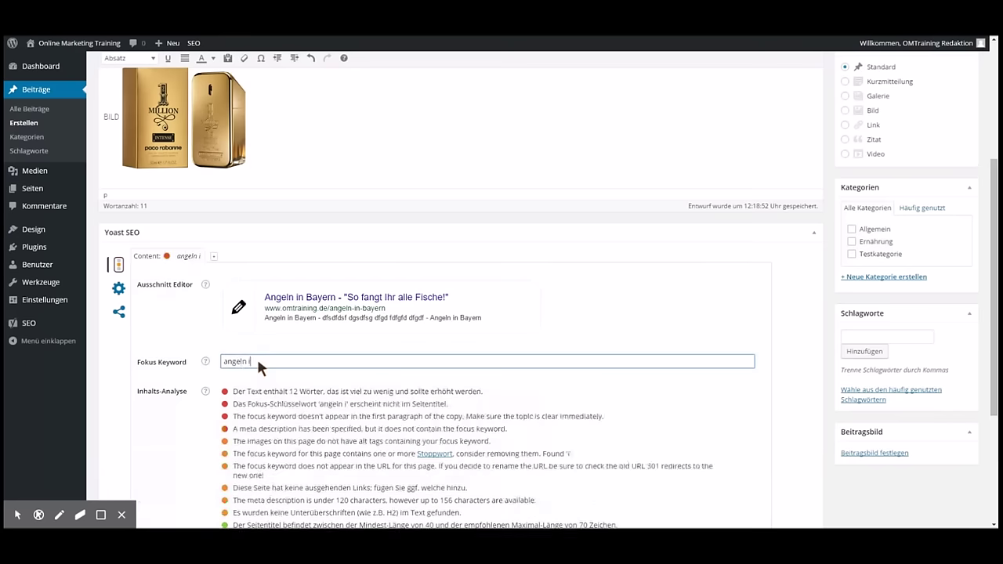
pyautogui.write('n fokus')
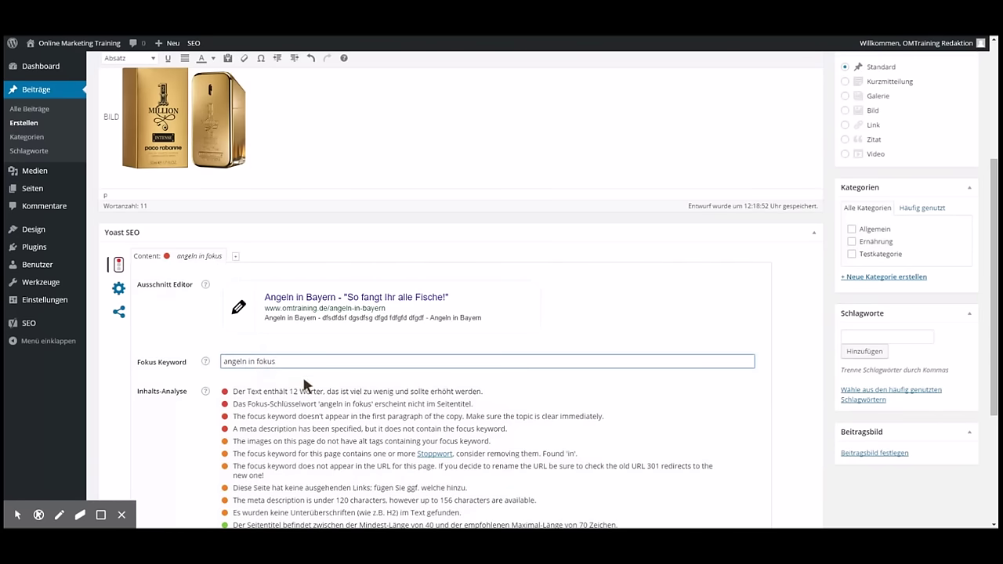
# - Examine the content analysis and its note on image alt tags, and check the alternative text in the image's details
pyautogui.scroll(-1, 306, 380)
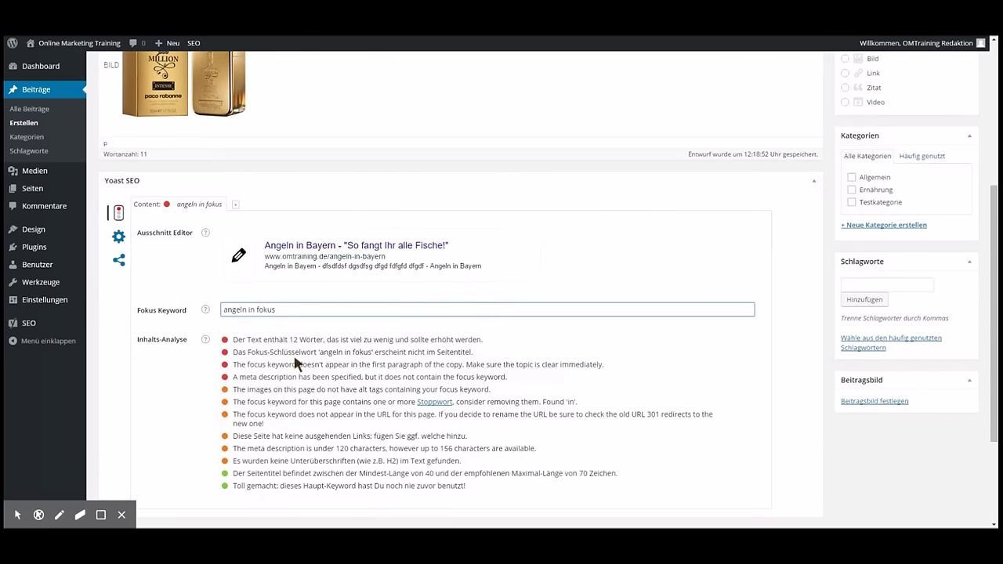
pyautogui.scroll(-1, 295, 359)
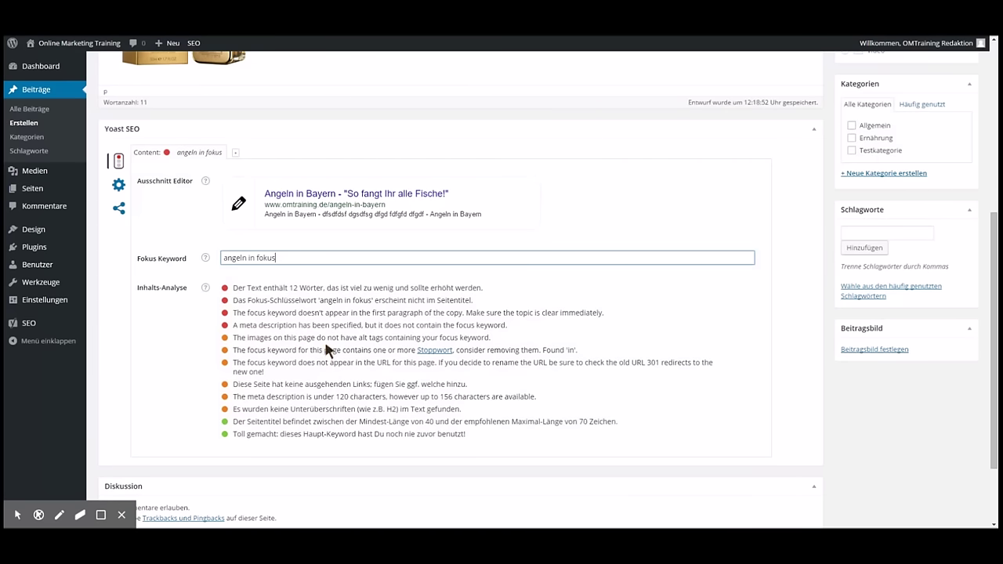
pyautogui.moveTo(246, 338); pyautogui.dragTo(382, 342)
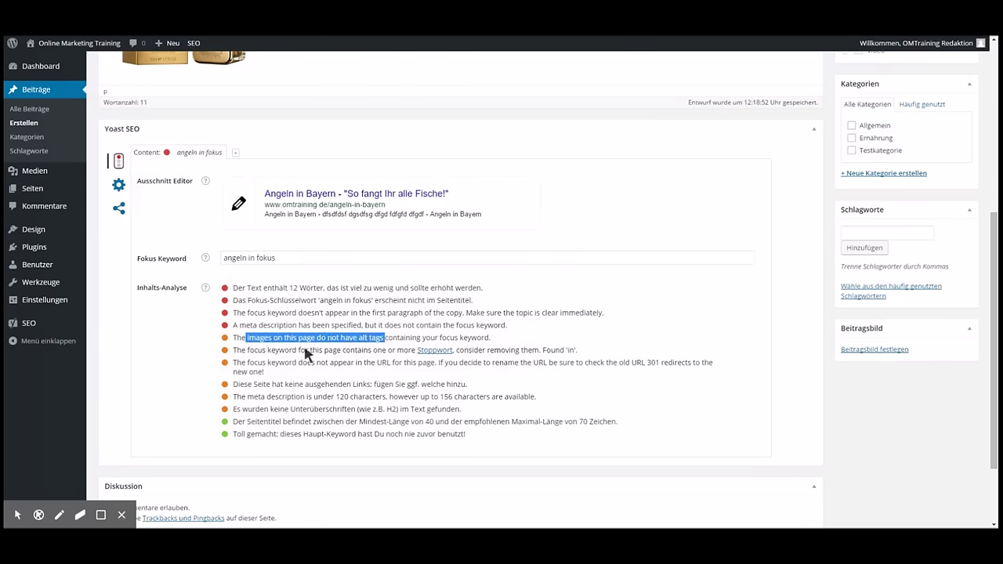
pyautogui.click(349, 333)
pyautogui.scroll(3, 358, 344)
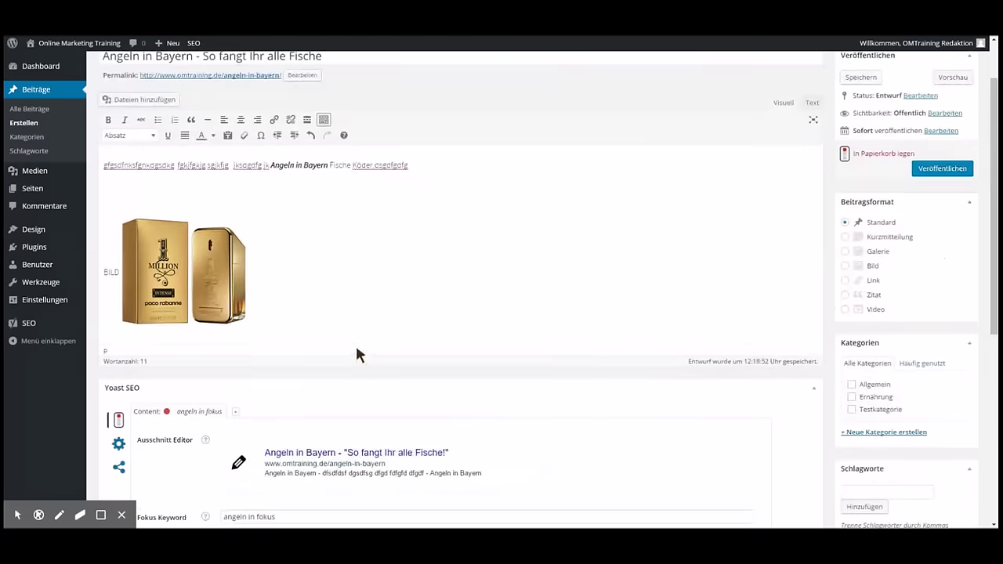
pyautogui.click(196, 269)
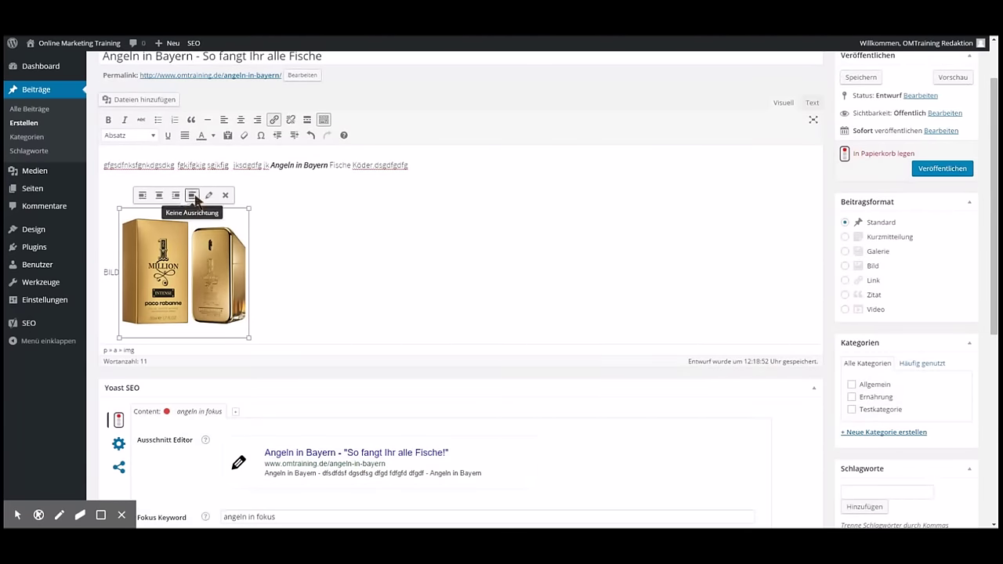
pyautogui.click(209, 195)
pyautogui.tripleClick(208, 121)
pyautogui.click(911, 63)
pyautogui.scroll(-3, 561, 315)
pyautogui.scroll(-2, 563, 327)
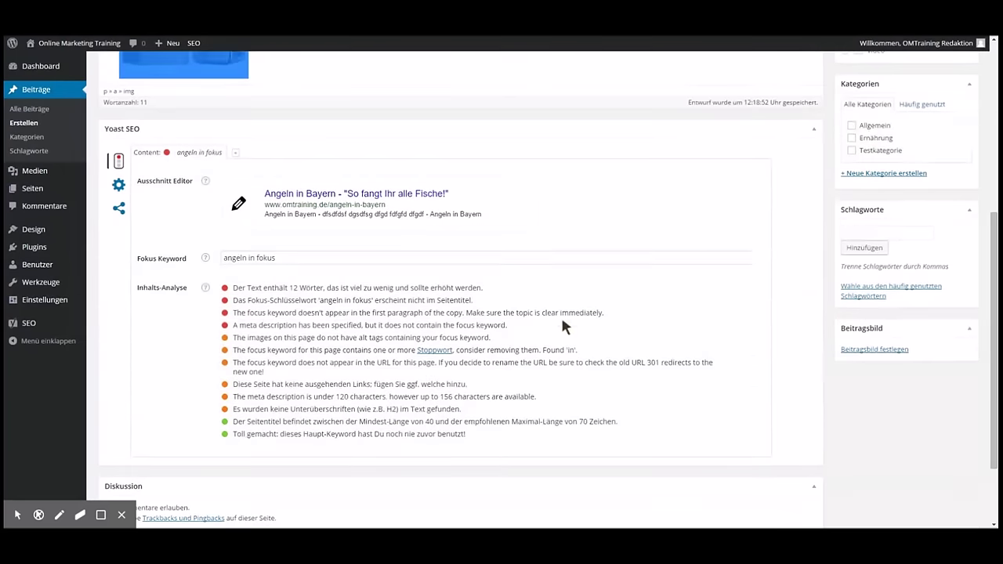
# - Change the focus keyword to "angeln in bayern"
pyautogui.doubleClick(267, 259)
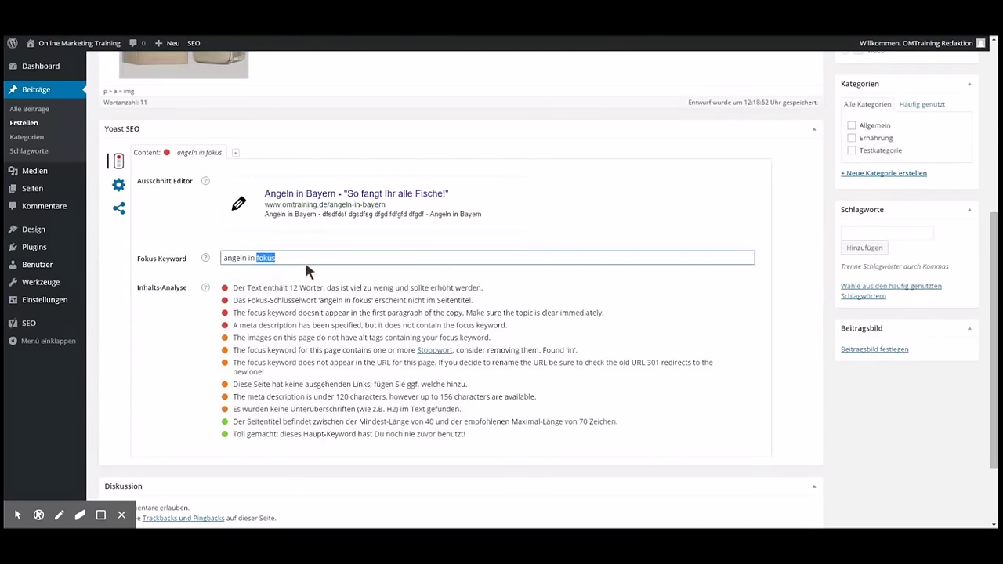
pyautogui.write('bayern')
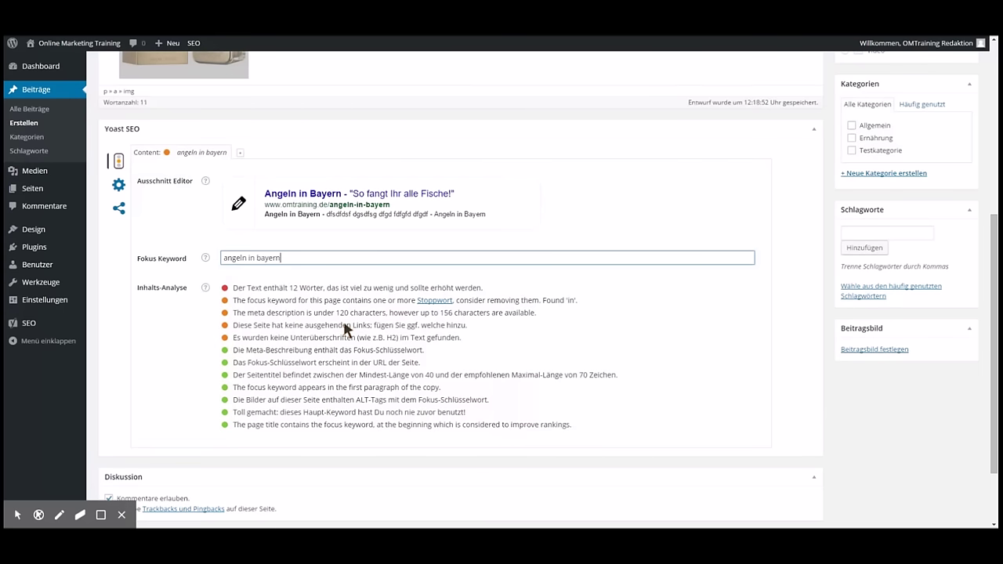
# - Compare the post's title, permalink, body text and image with the content analysis for the focus keyword
pyautogui.scroll(5, 293, 354)
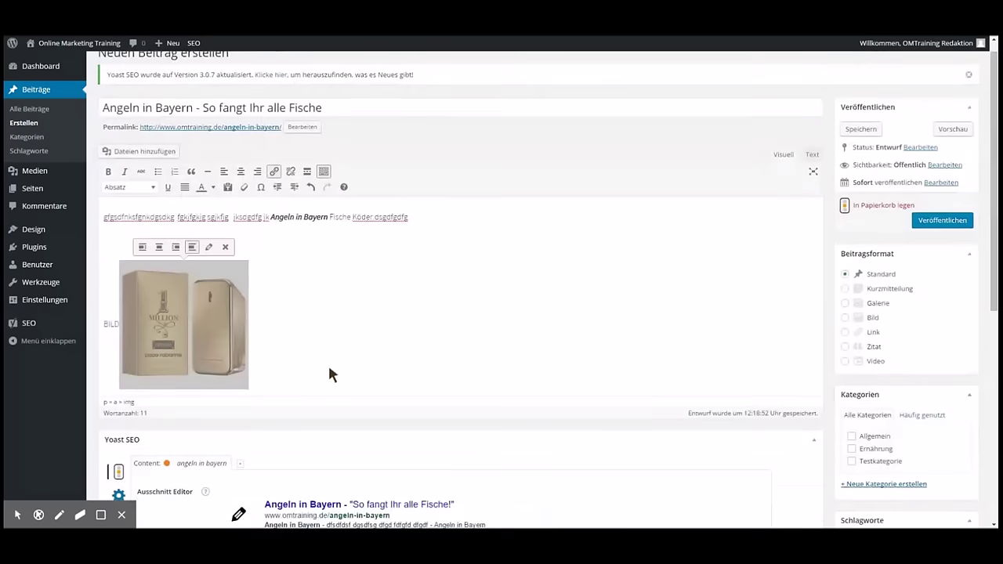
pyautogui.scroll(-1, 349, 348)
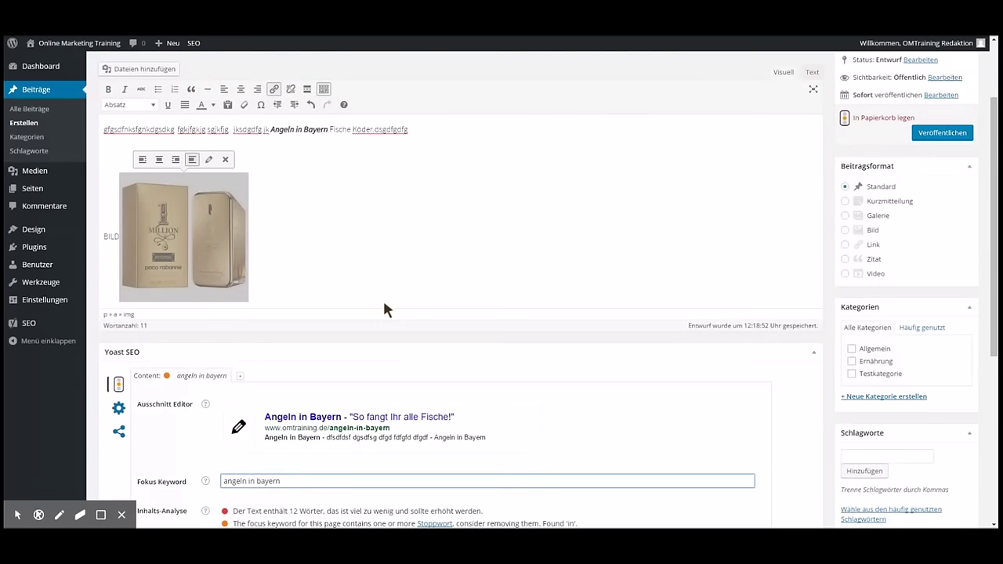
pyautogui.click(426, 142)
pyautogui.scroll(-2, 394, 235)
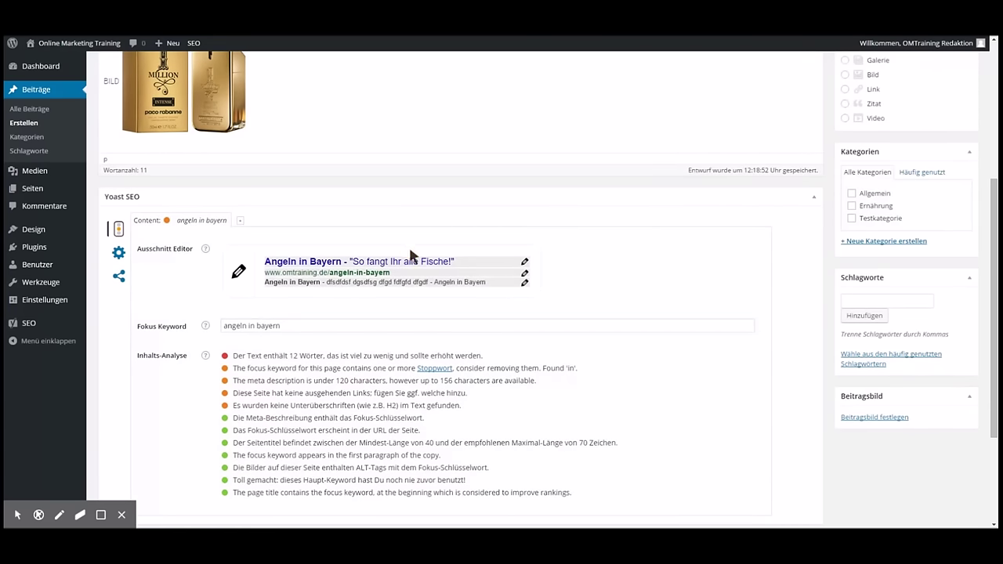
pyautogui.scroll(3, 411, 254)
pyautogui.scroll(1, 413, 260)
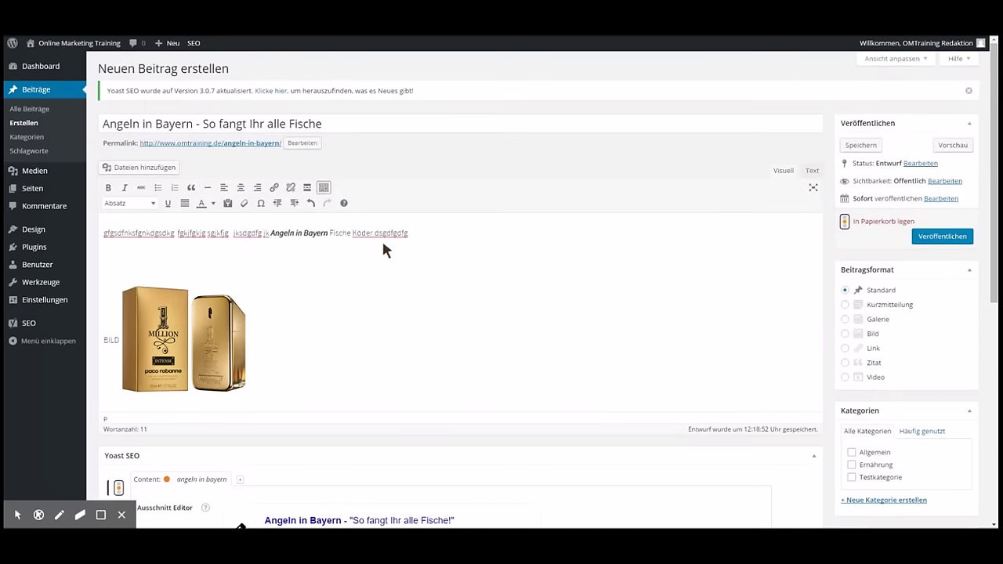
pyautogui.moveTo(193, 124); pyautogui.dragTo(100, 125)
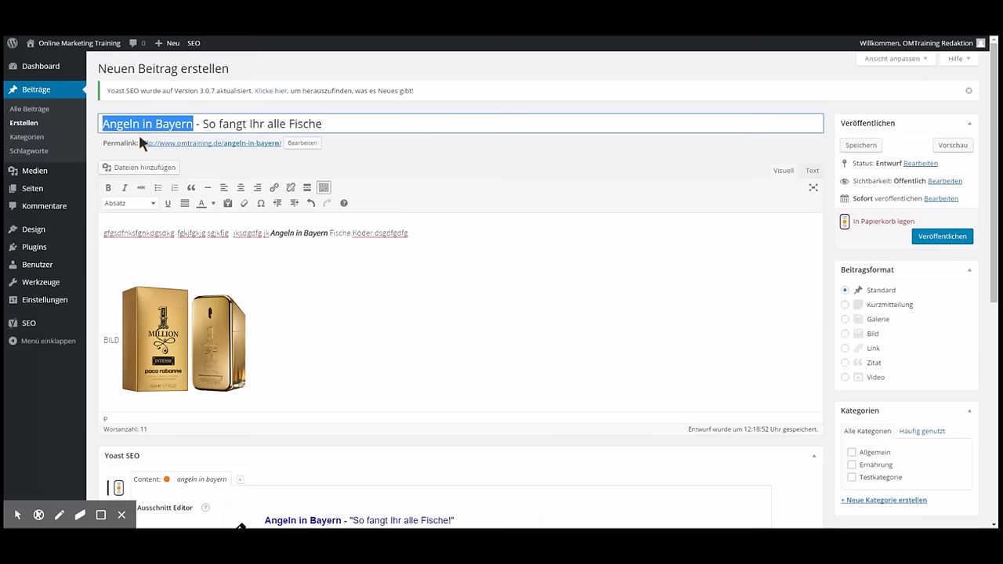
pyautogui.click(243, 145)
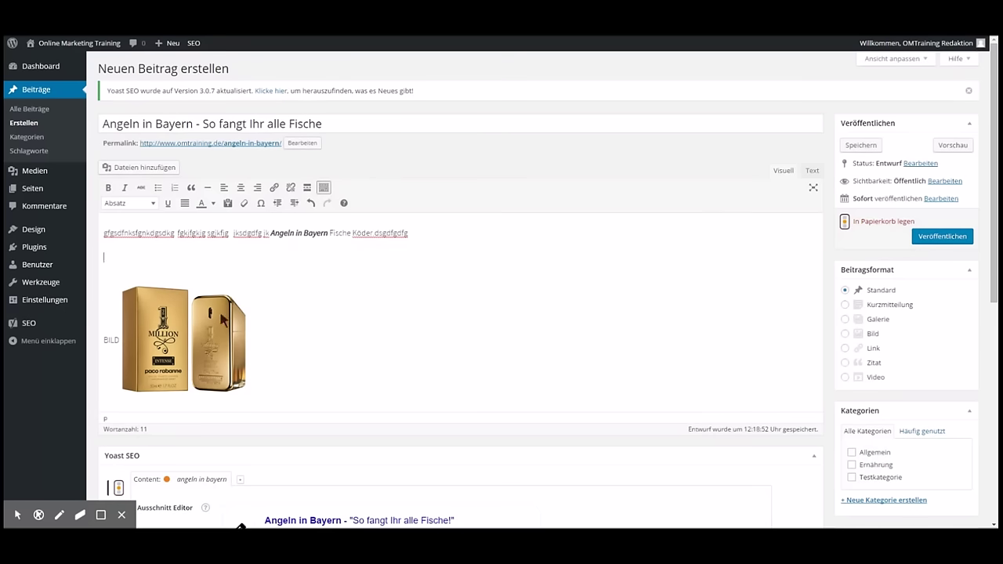
pyautogui.scroll(-4, 249, 287)
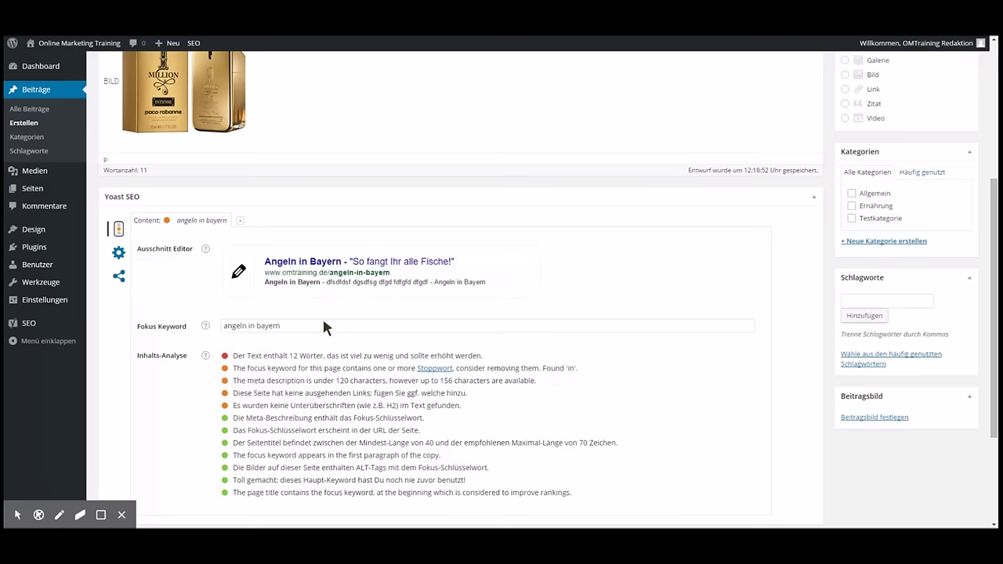
pyautogui.scroll(4, 744, 287)
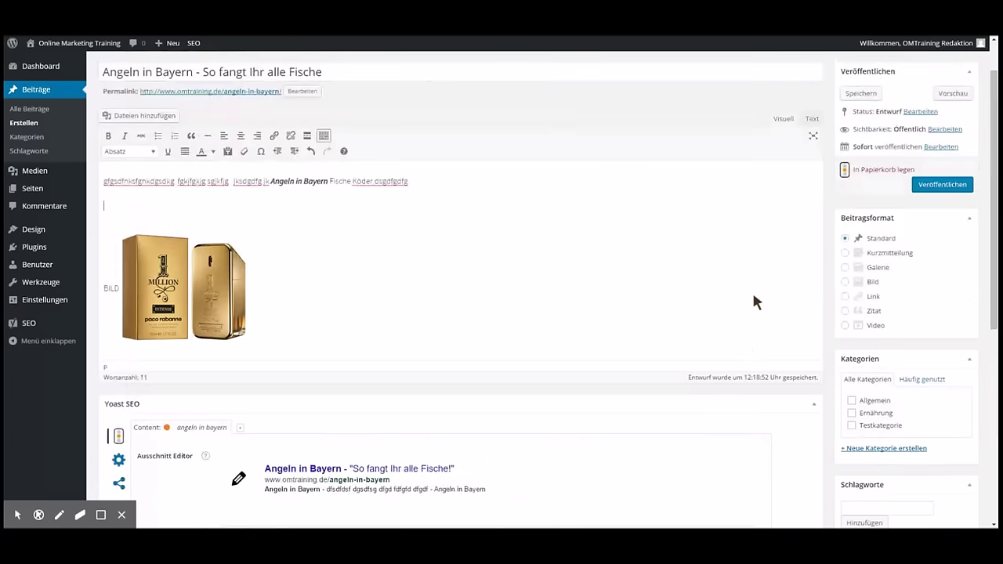
pyautogui.click(950, 145)
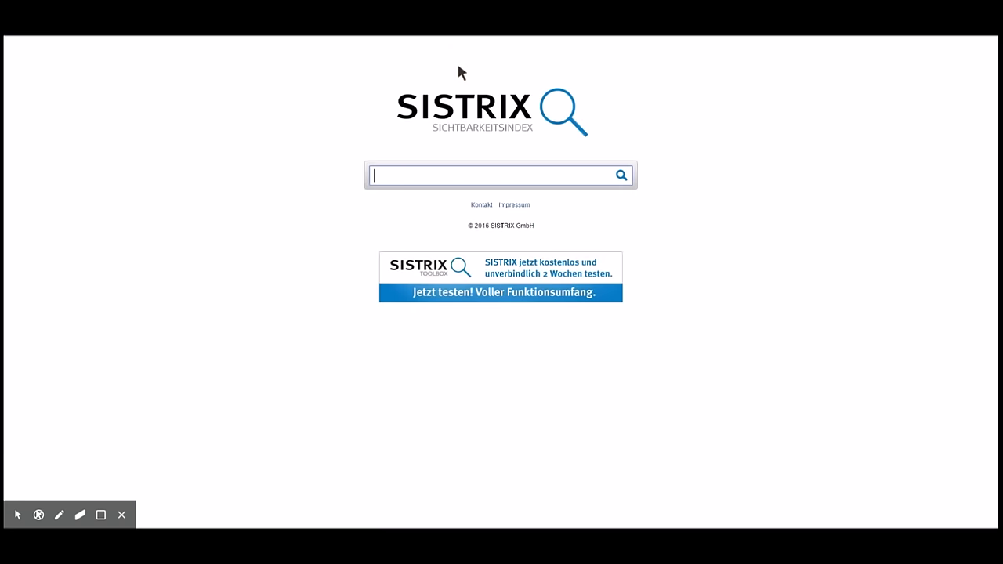
# - Look up the SISTRIX visibility index of 500px.com
pyautogui.write('500px.com')
pyautogui.press('Return')
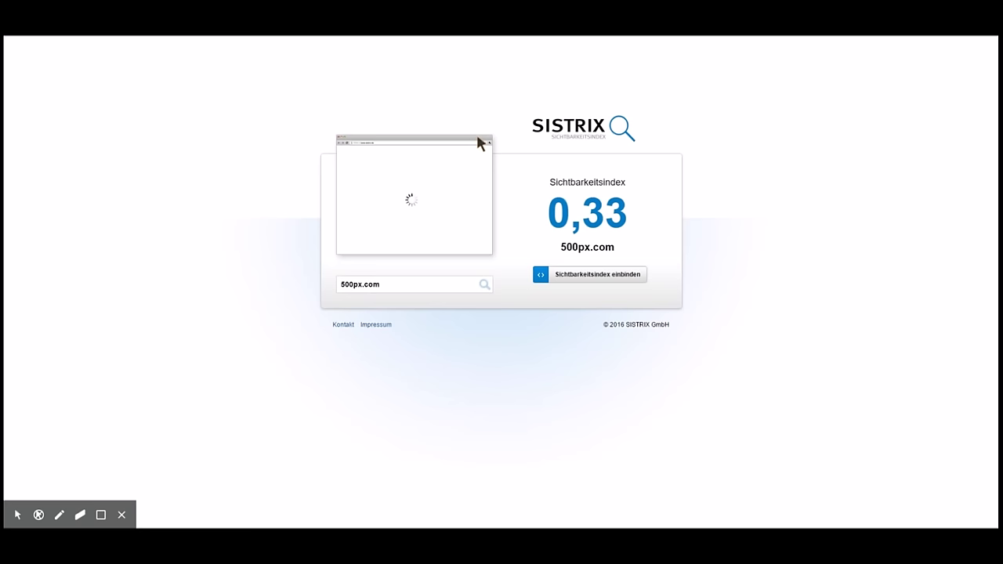
# - Open the 500px home page and look through its sections on the mobile app and the photography community
pyautogui.click(565, 150)
pyautogui.click(561, 139)
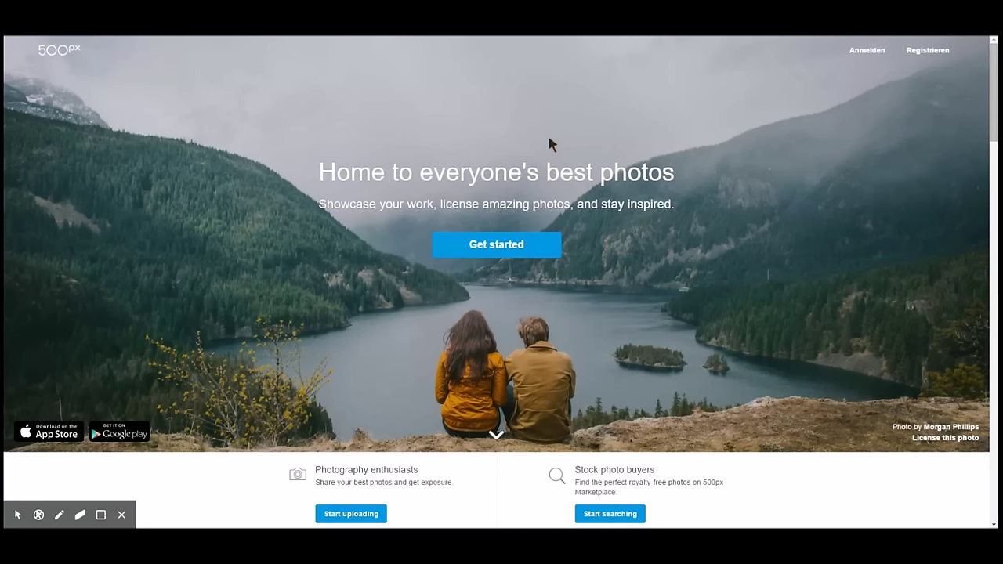
pyautogui.scroll(-9, 562, 245)
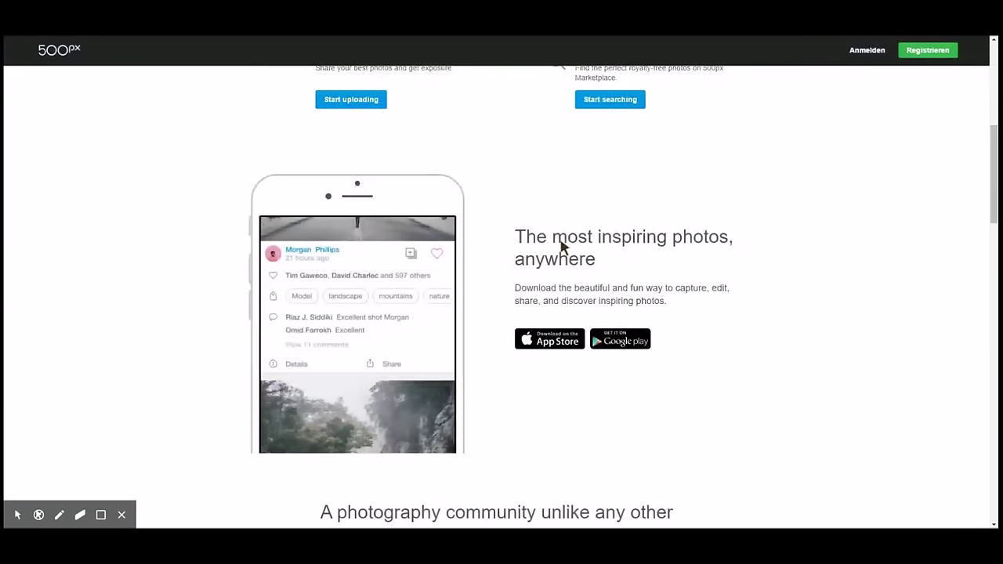
pyautogui.scroll(-2, 561, 245)
pyautogui.scroll(10, 558, 234)
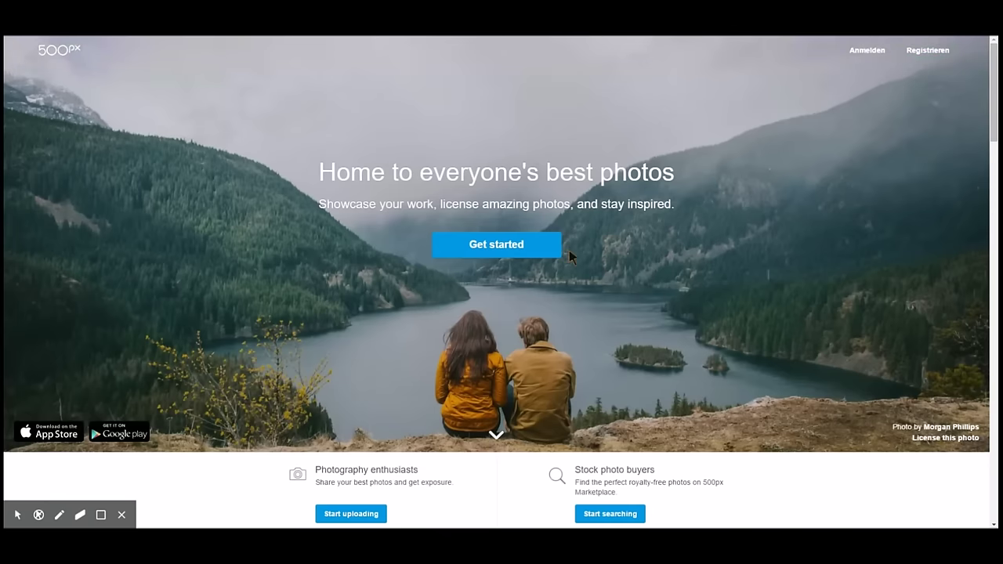
# - View the sign-in page of 500px and return to its home page
pyautogui.click(865, 54)
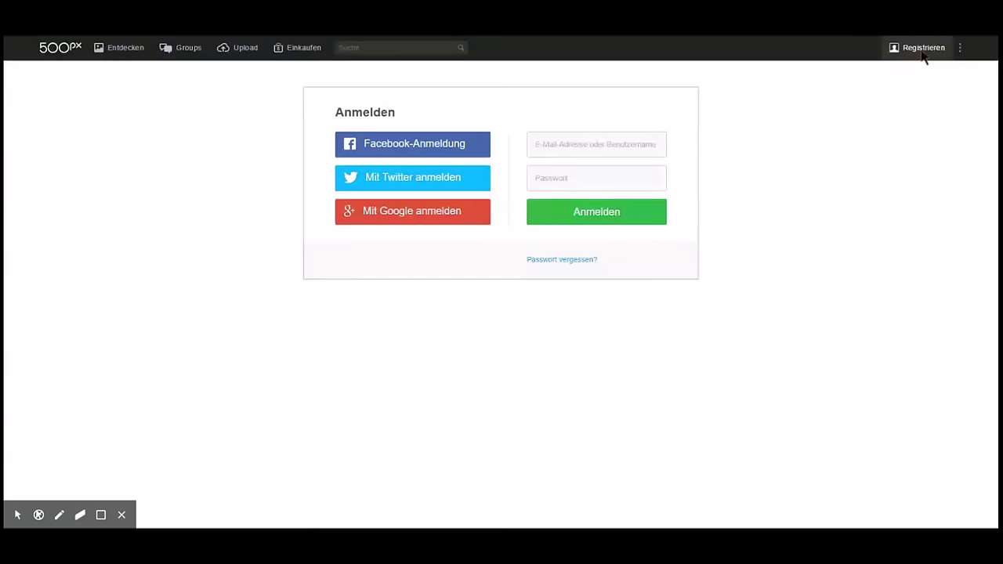
pyautogui.hotkey('alt', 'Left')
pyautogui.hotkey('alt', 'Left')
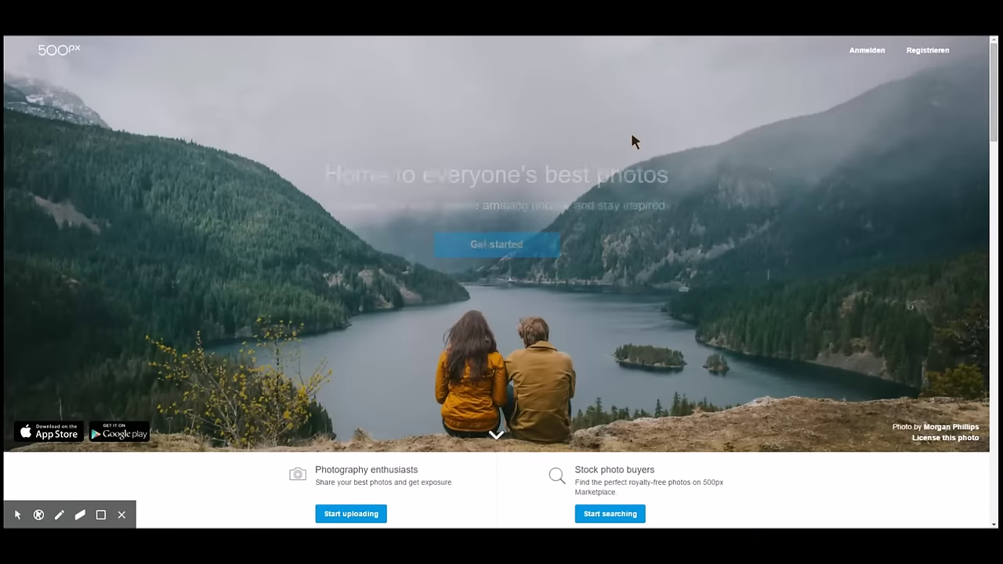
pyautogui.hotkey('alt', 'Left')
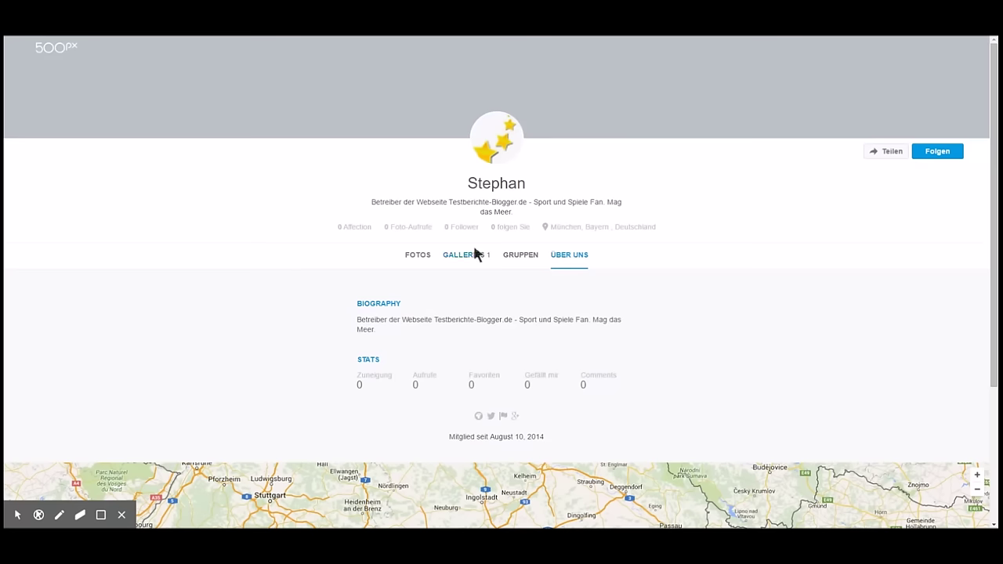
# - Go from the member's profile page to the 500px home page and review its photo community section
pyautogui.click(53, 49)
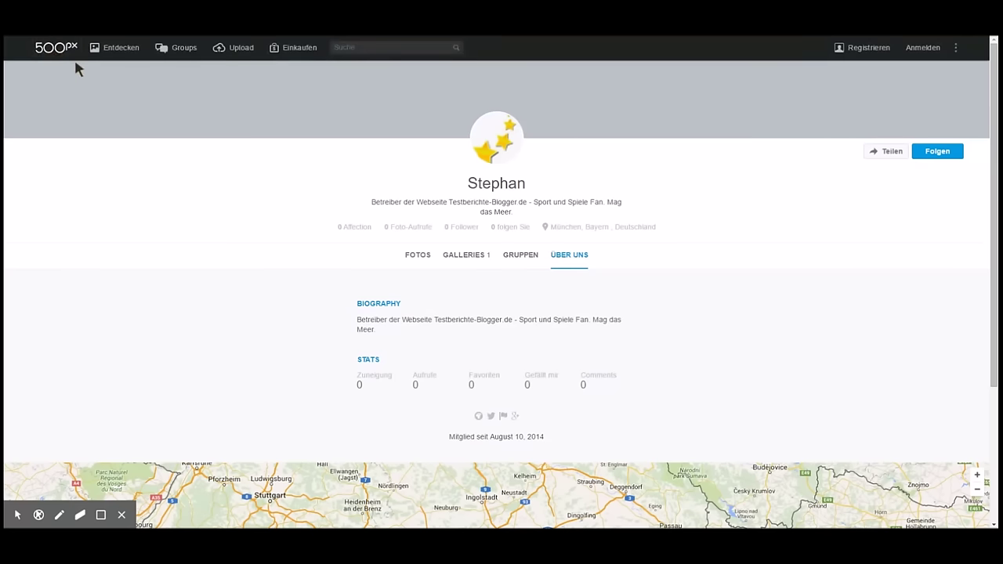
pyautogui.scroll(-2, 371, 227)
pyautogui.scroll(-5, 368, 235)
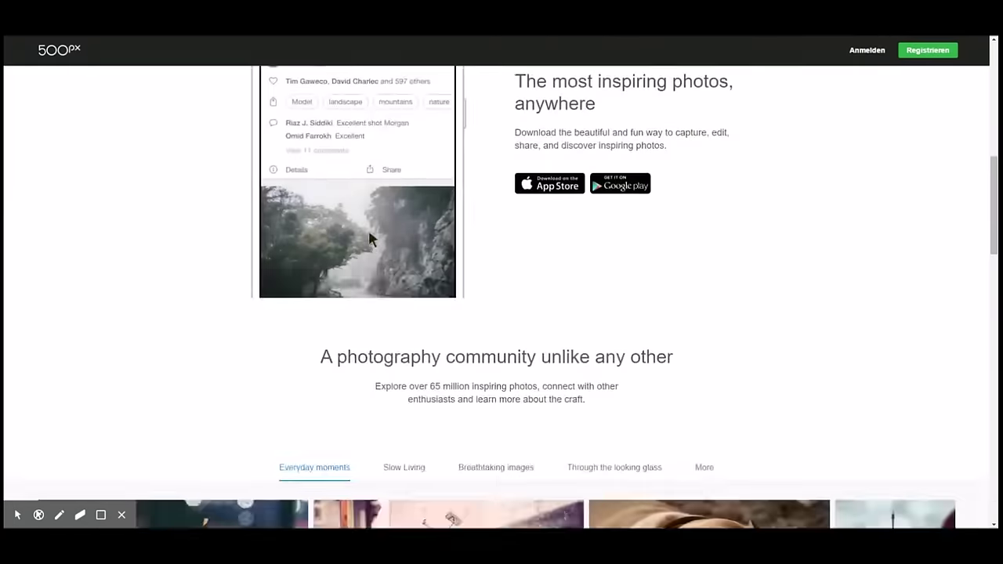
pyautogui.scroll(7, 370, 231)
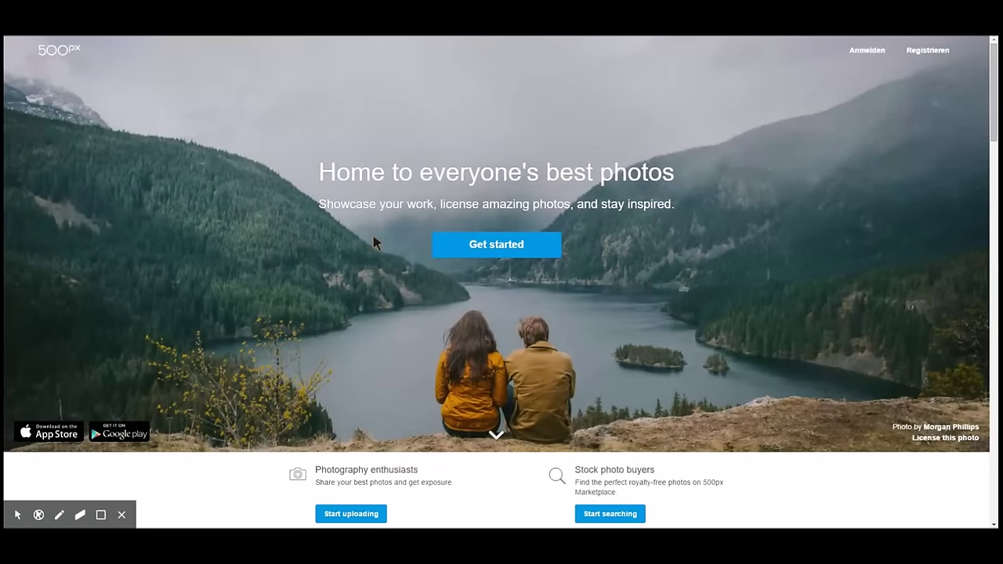